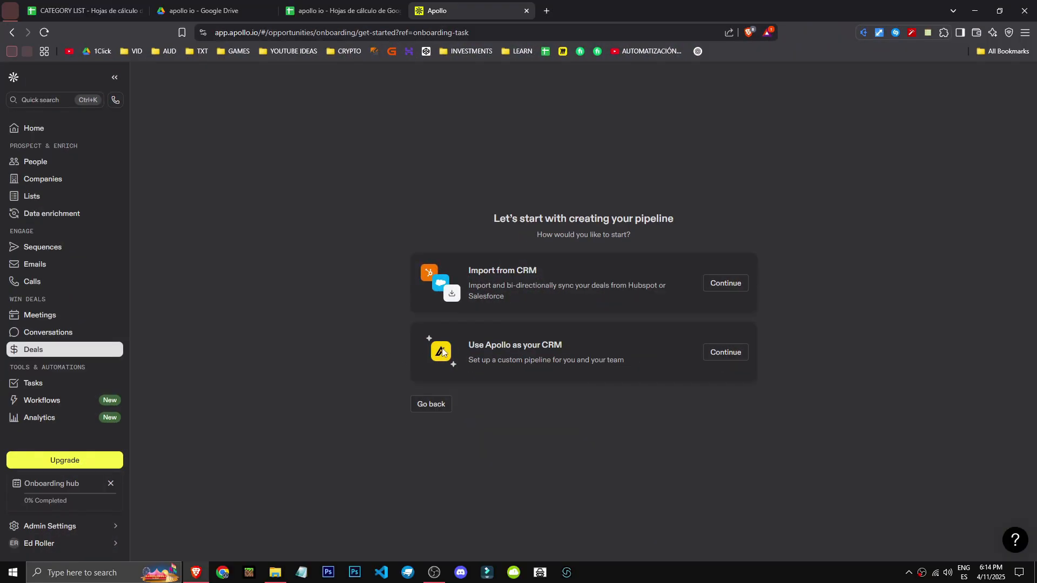
Set up a custom deals pipeline with Apollo as the CRM, keeping the name Pipeline 1 and the default stages
left_click_drag(525, 349, 551, 349)
left_click(330, 328)
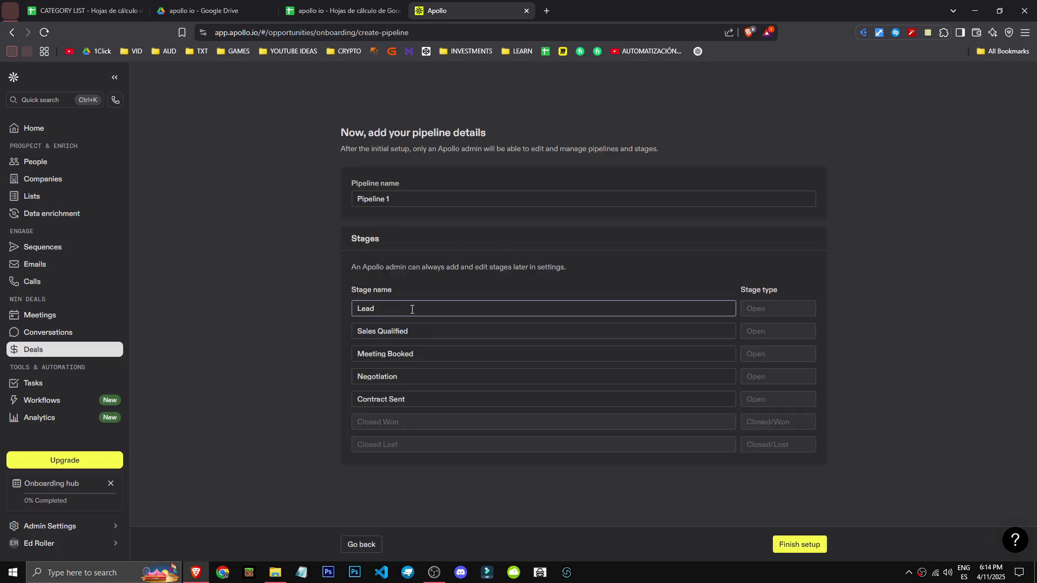
left_click_drag(431, 331, 325, 330)
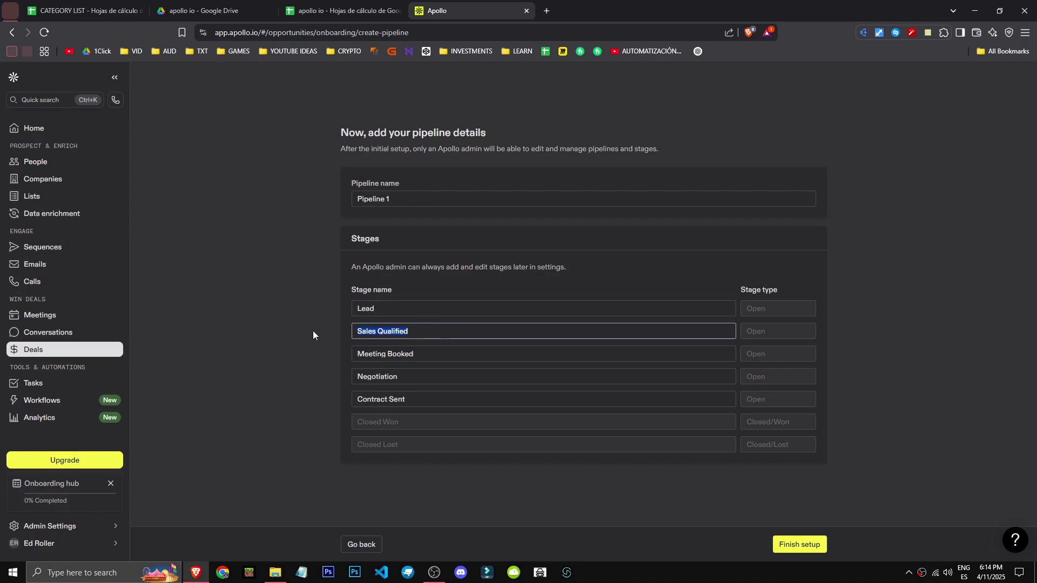
left_click(312, 330)
left_click(794, 544)
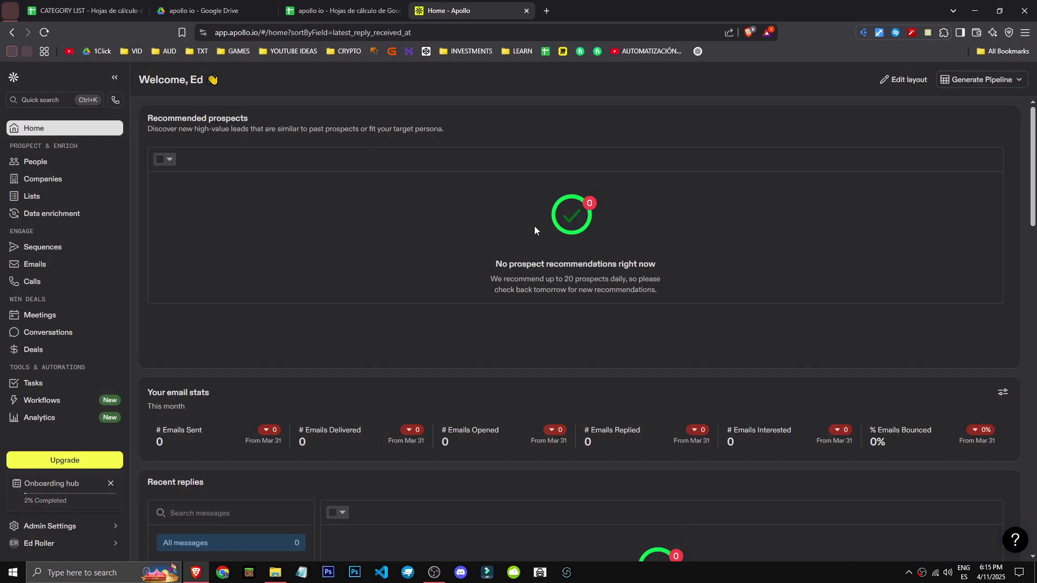
Open the People search and remove the Catch All excluded email status filter
scroll(535, 229, "down", 2)
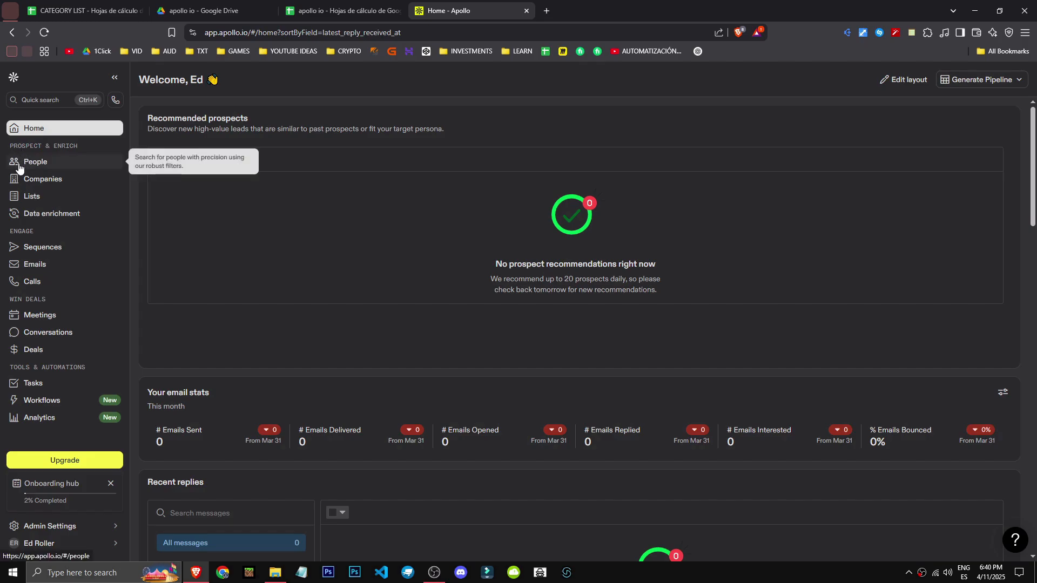
left_click(22, 163)
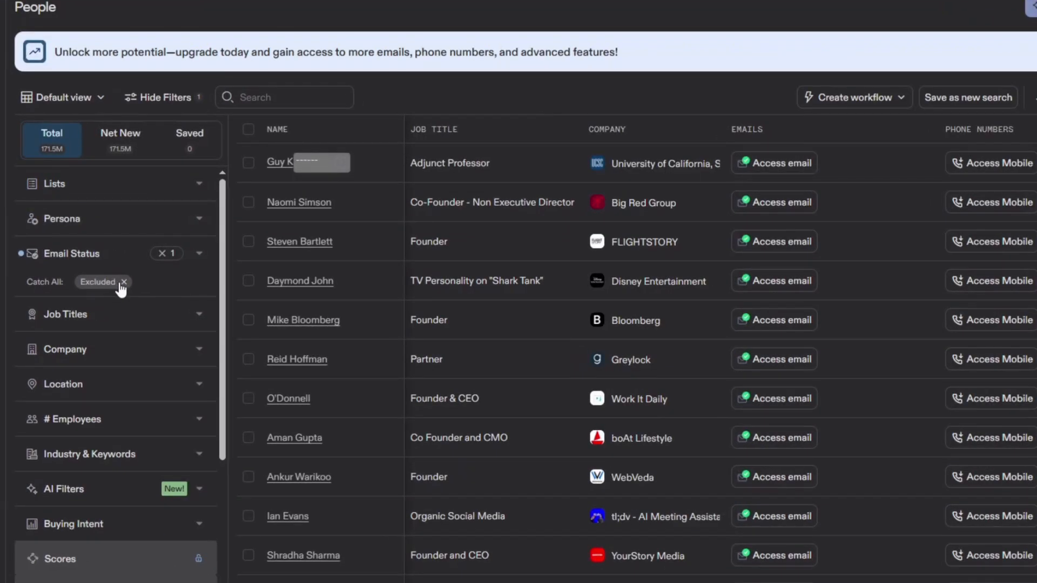
left_click(124, 282)
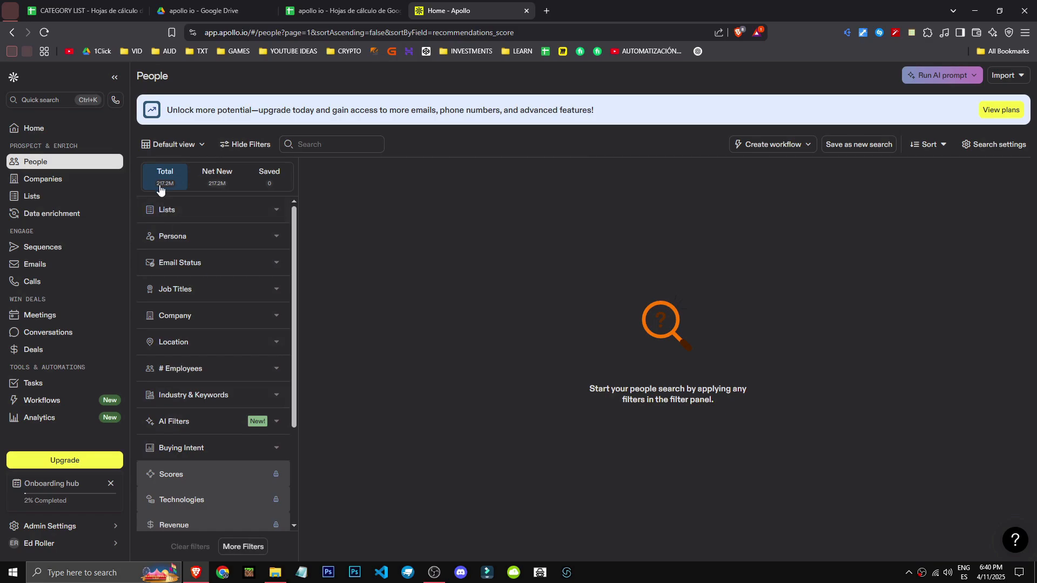
Look at the Persona filter and limit the people search to the Verified email status
left_click(210, 236)
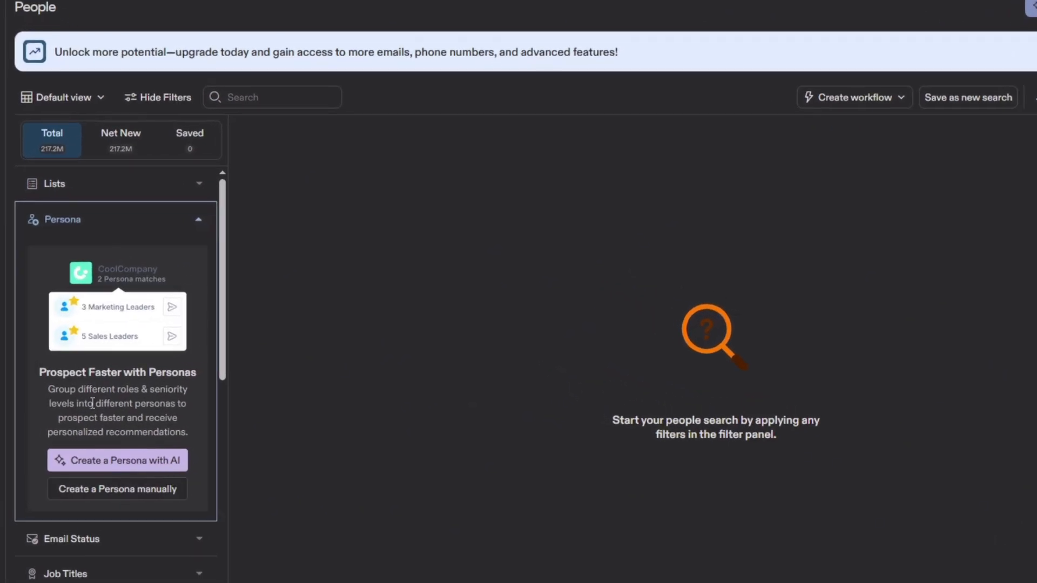
left_click(61, 216)
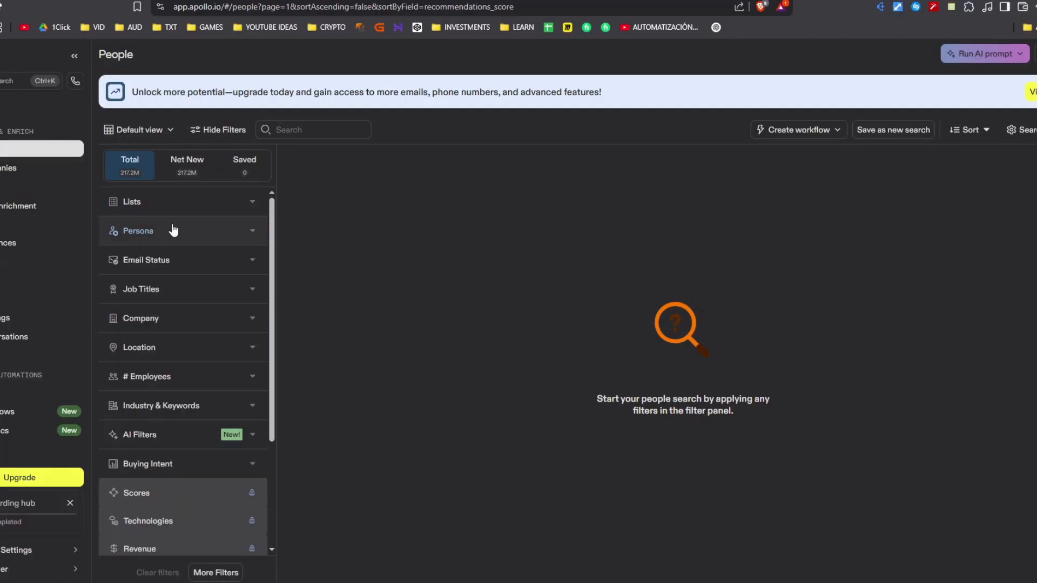
left_click(98, 252)
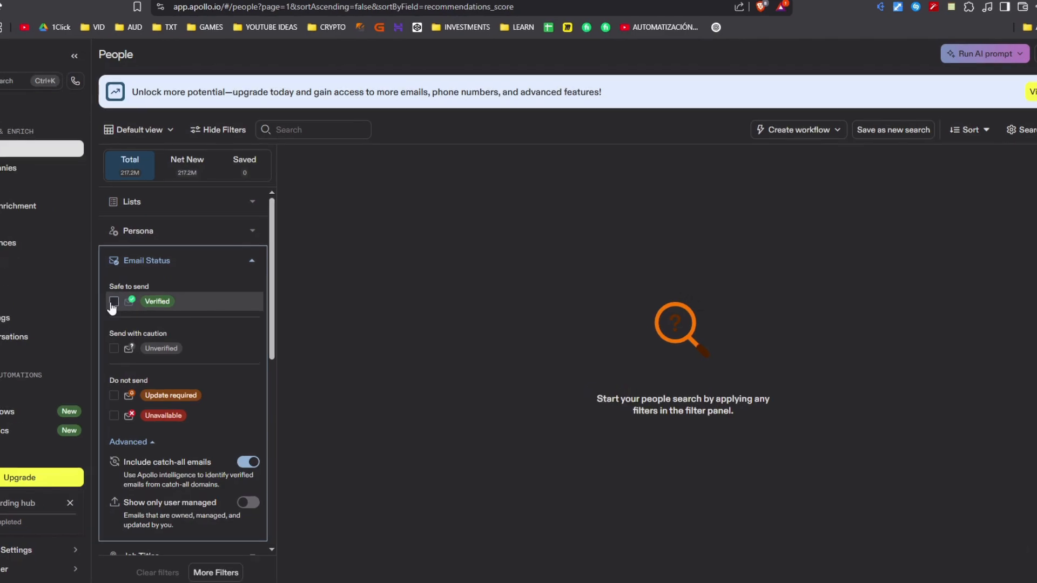
left_click(114, 301)
left_click(256, 262)
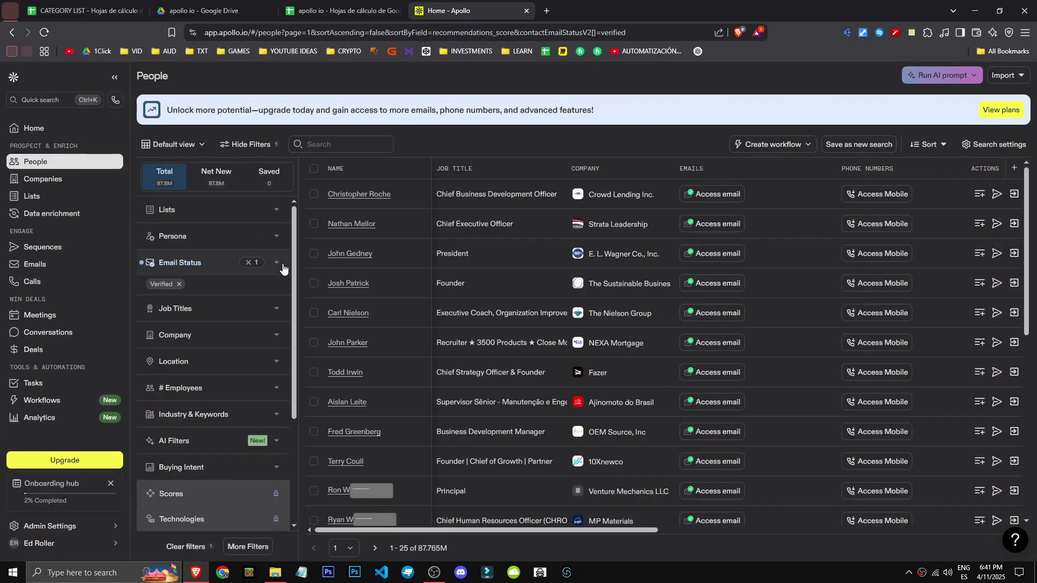
left_click(283, 265)
left_click(194, 266)
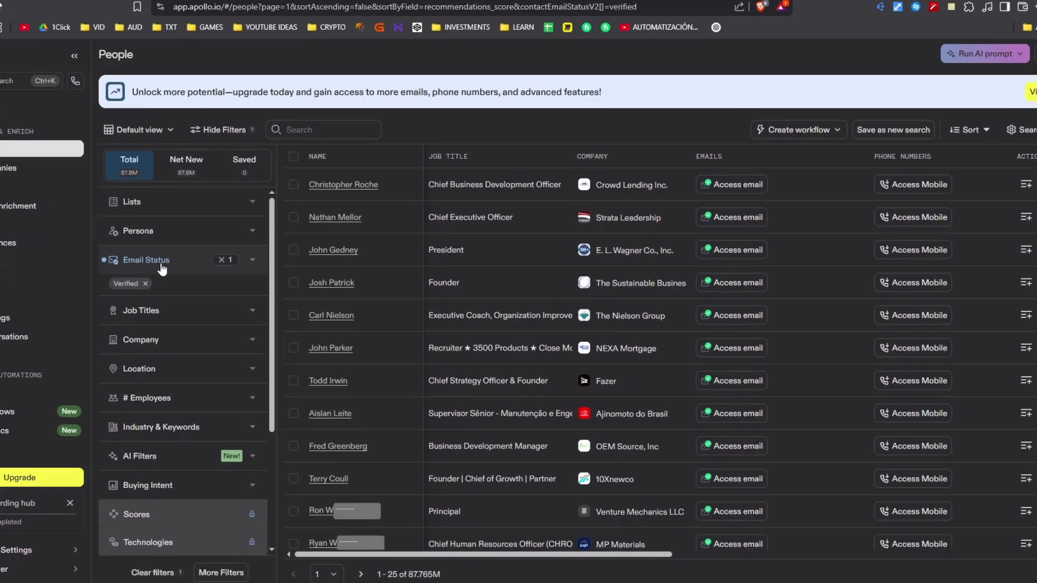
Look at the Job Titles and Company filters and set the contact location filter to United States
left_click(217, 310)
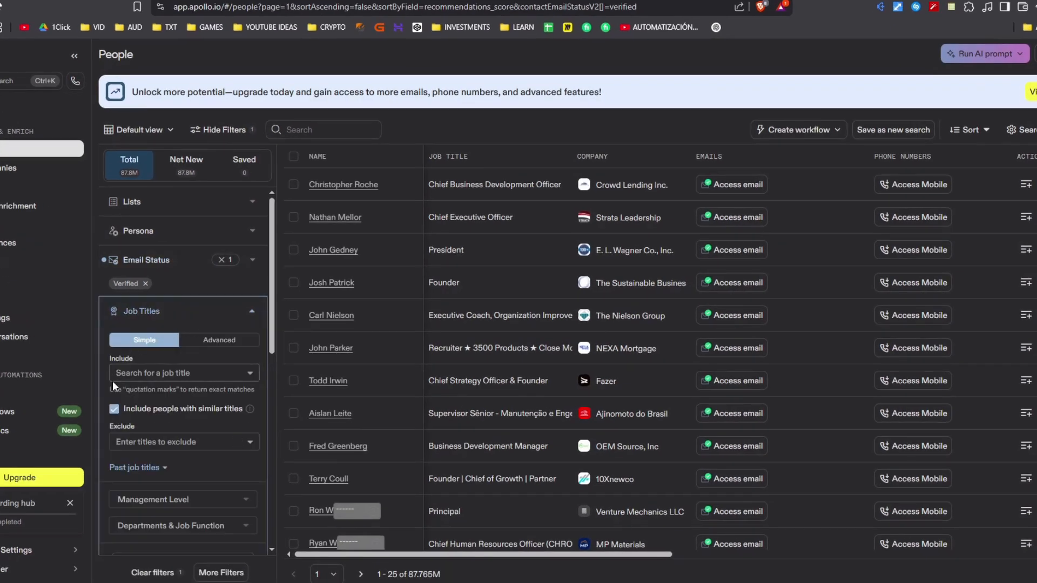
left_click(210, 323)
left_click(211, 341)
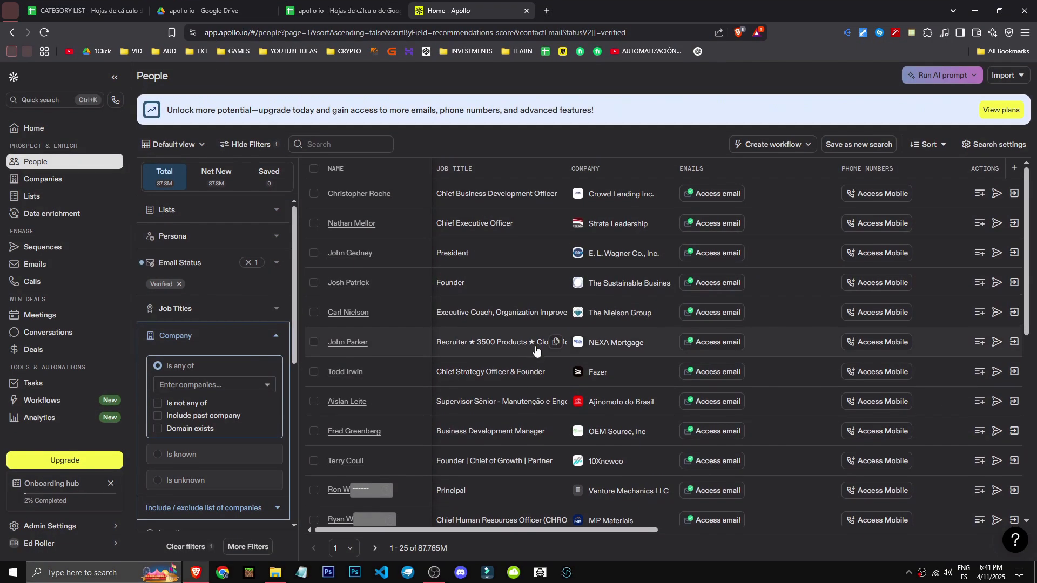
scroll(442, 355, "down", 3)
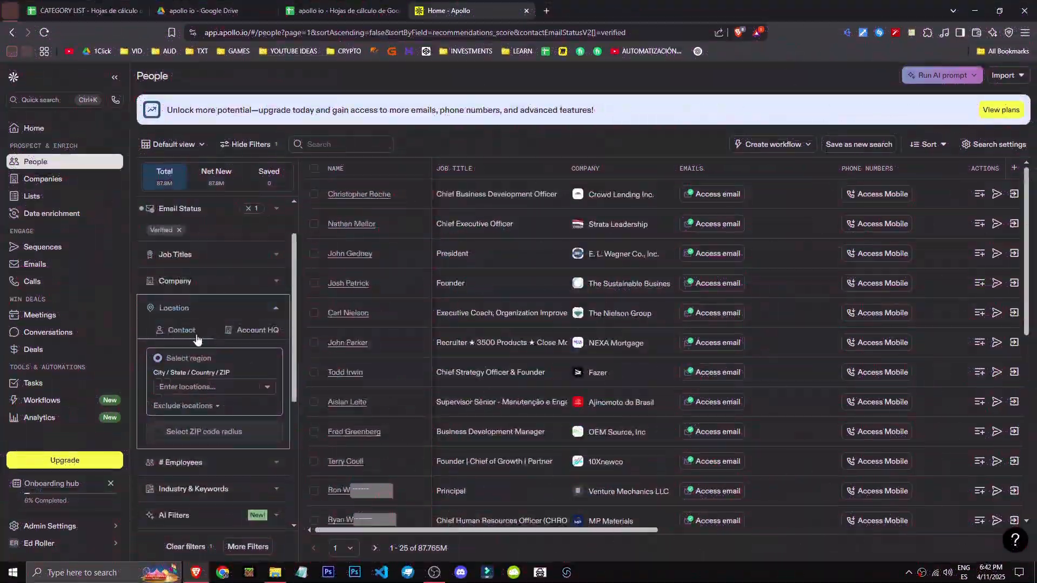
left_click(213, 382)
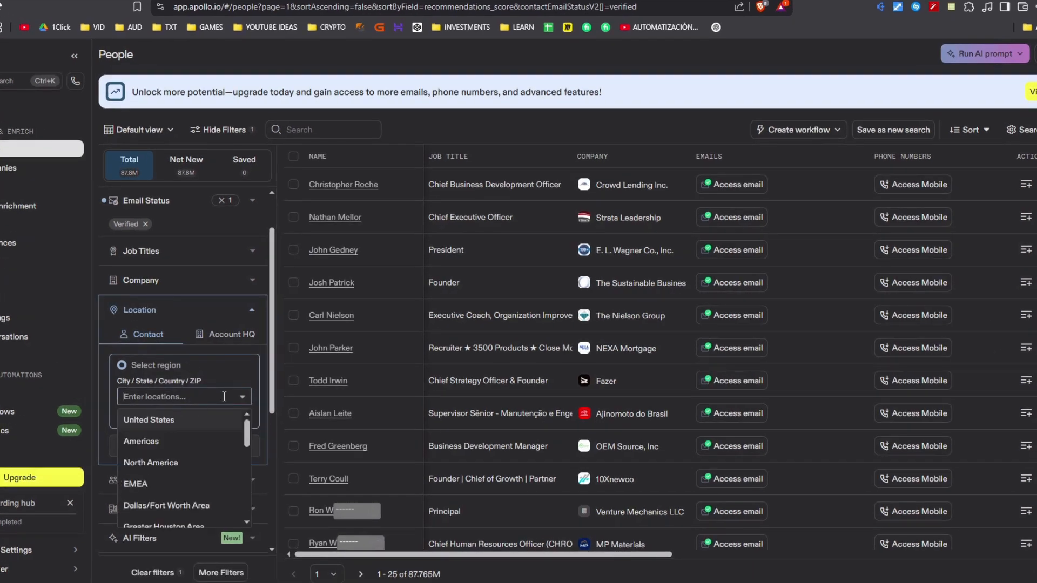
left_click(149, 419)
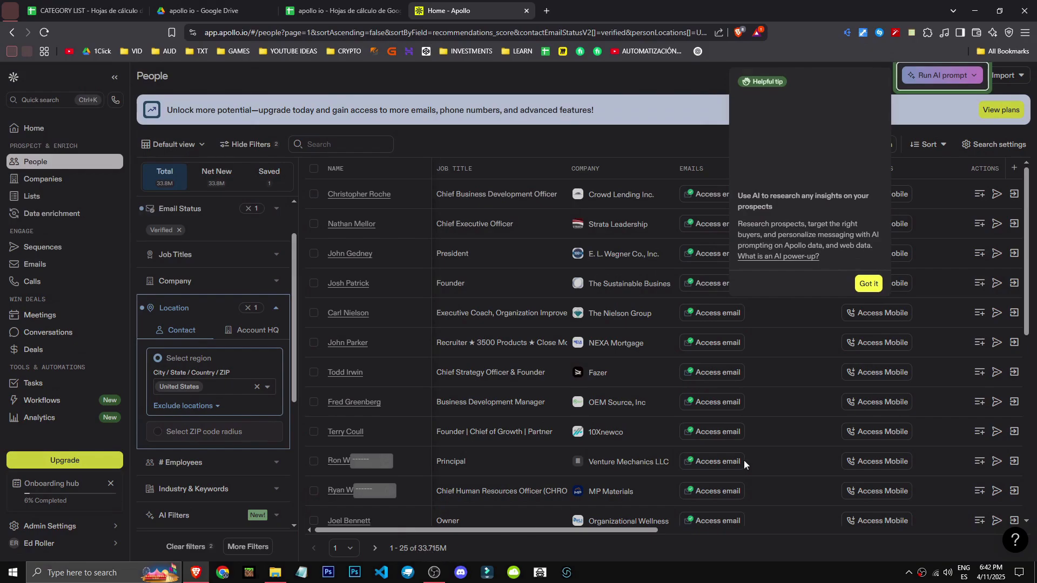
left_click(865, 287)
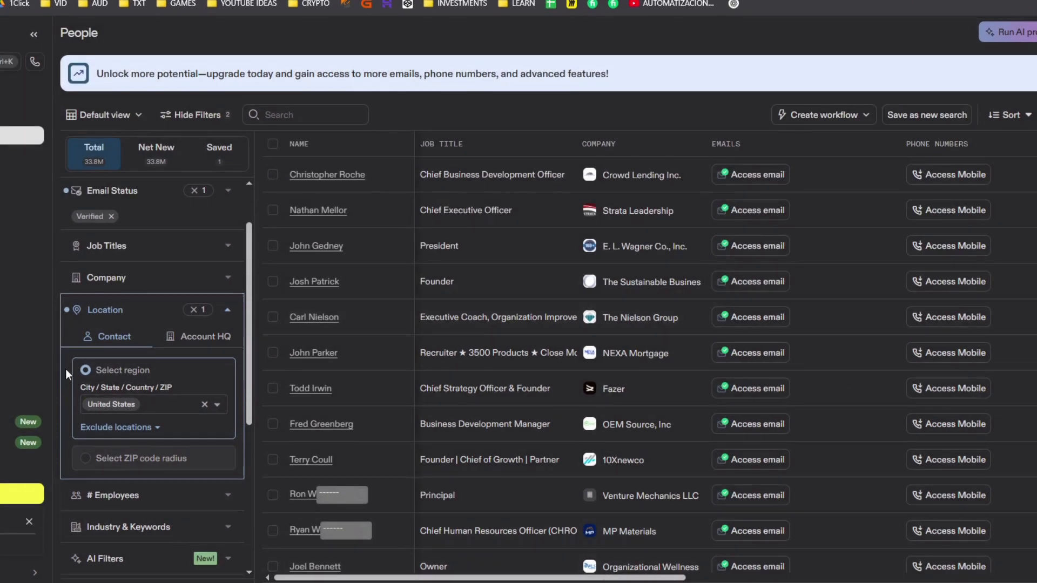
Examine the Industry & Keywords filter and the remaining people search filters below it
scroll(155, 435, "down", 2)
left_click(155, 400)
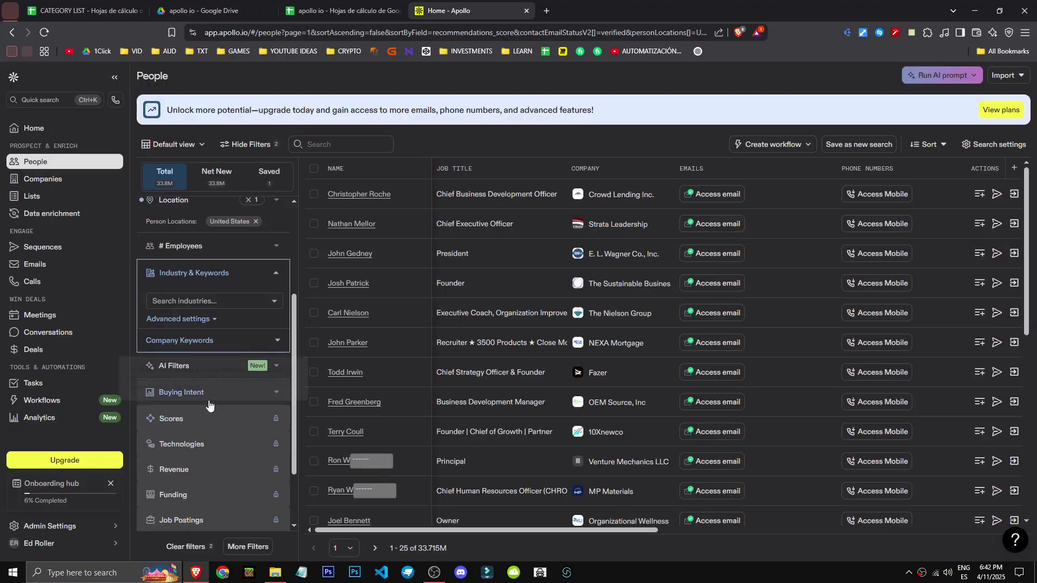
scroll(151, 389, "down", 1)
scroll(205, 427, "down", 1)
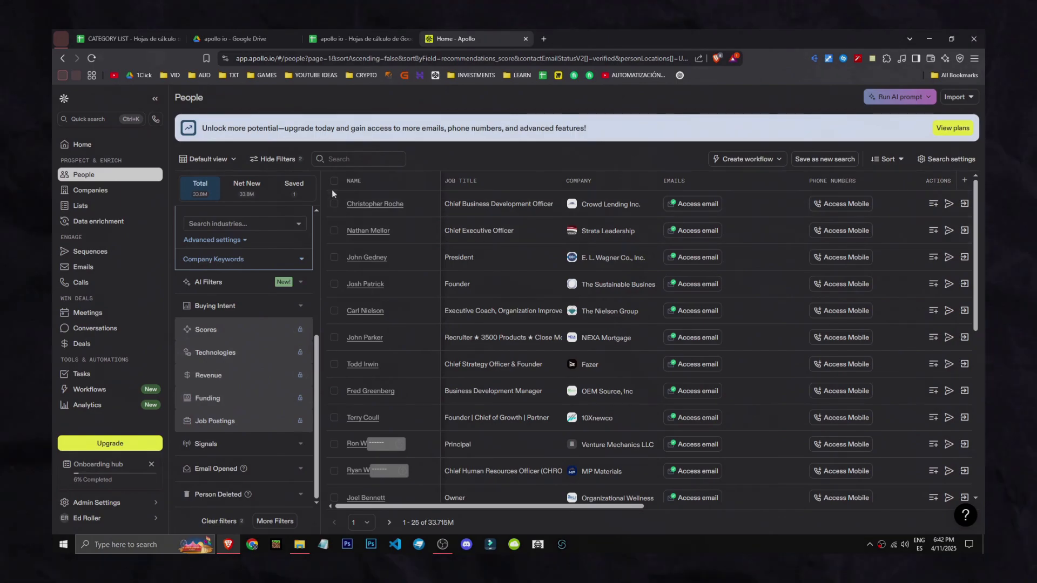
Select the first three people in the results and open the options for saving them as contacts
left_click(314, 194)
left_click(334, 231)
left_click(334, 257)
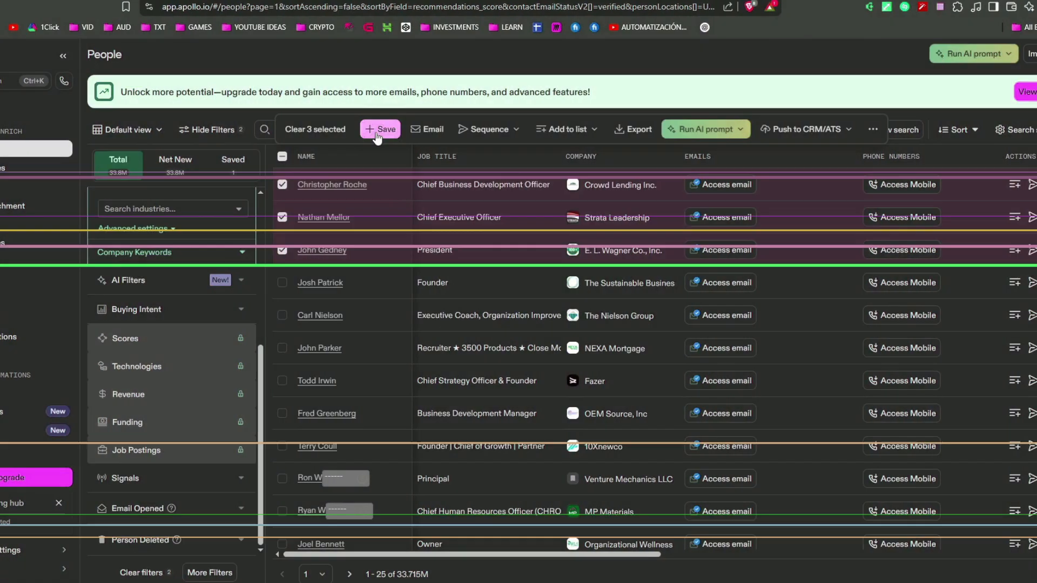
left_click(379, 130)
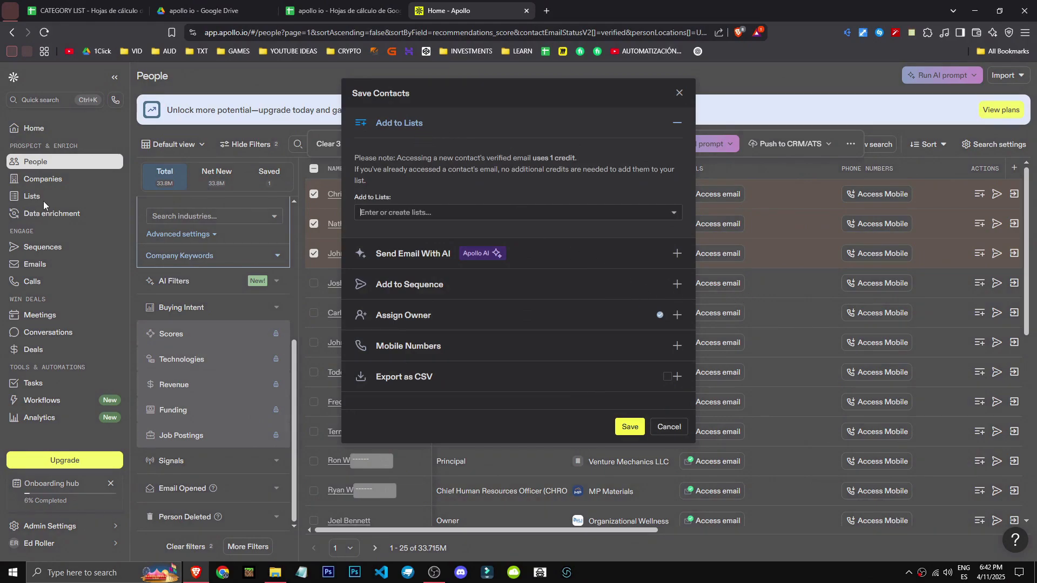
Create a sequence from the Change in leadership template and permanently dismiss its launch checklist
left_click(42, 246)
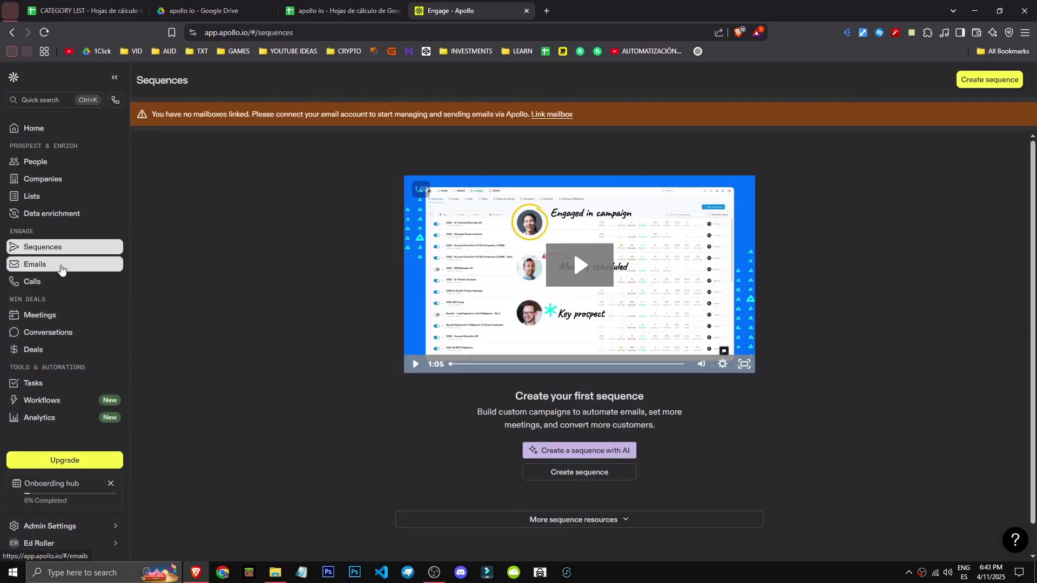
left_click(60, 265)
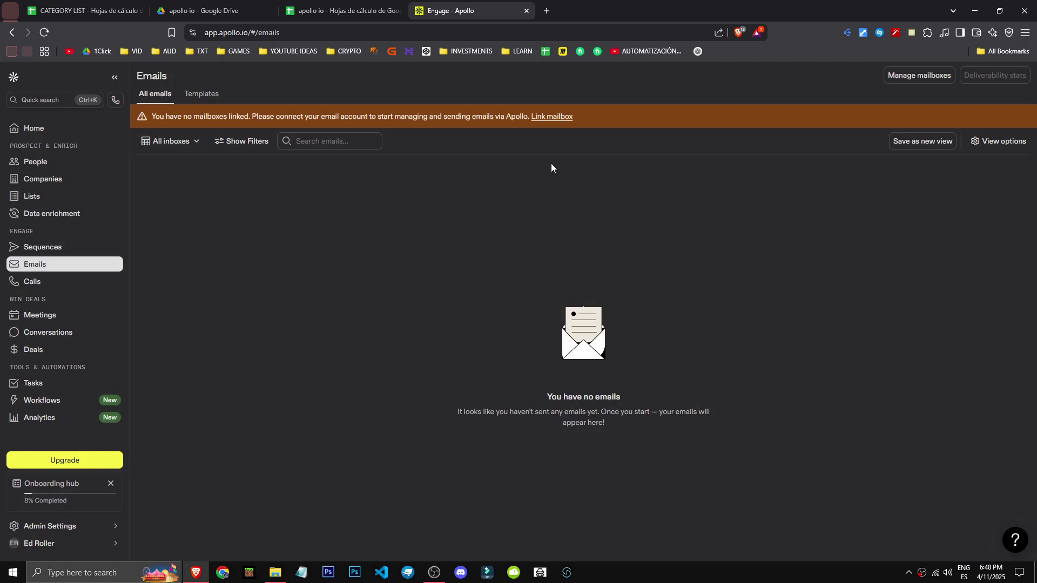
left_click(76, 249)
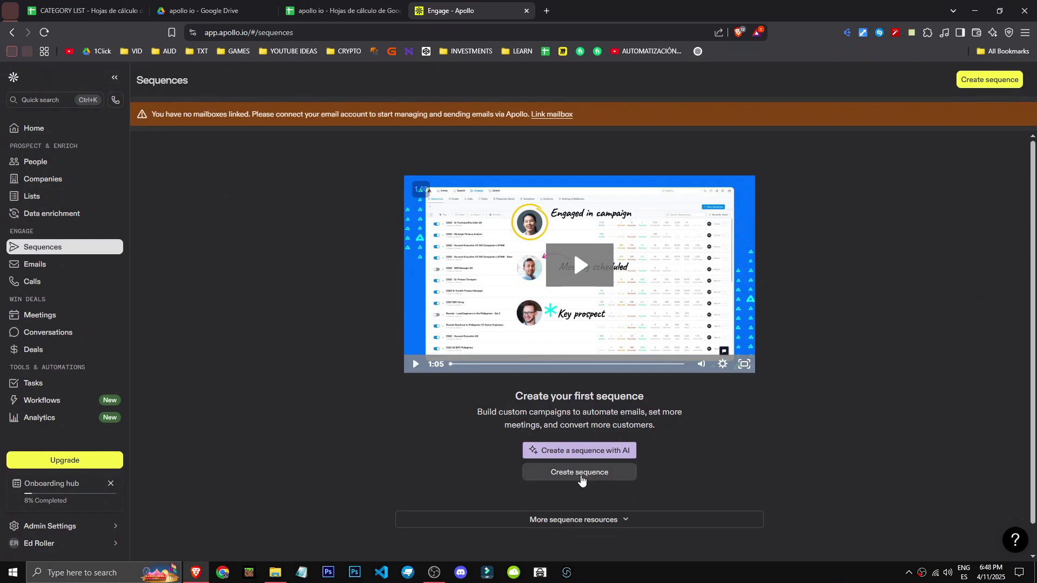
left_click(576, 476)
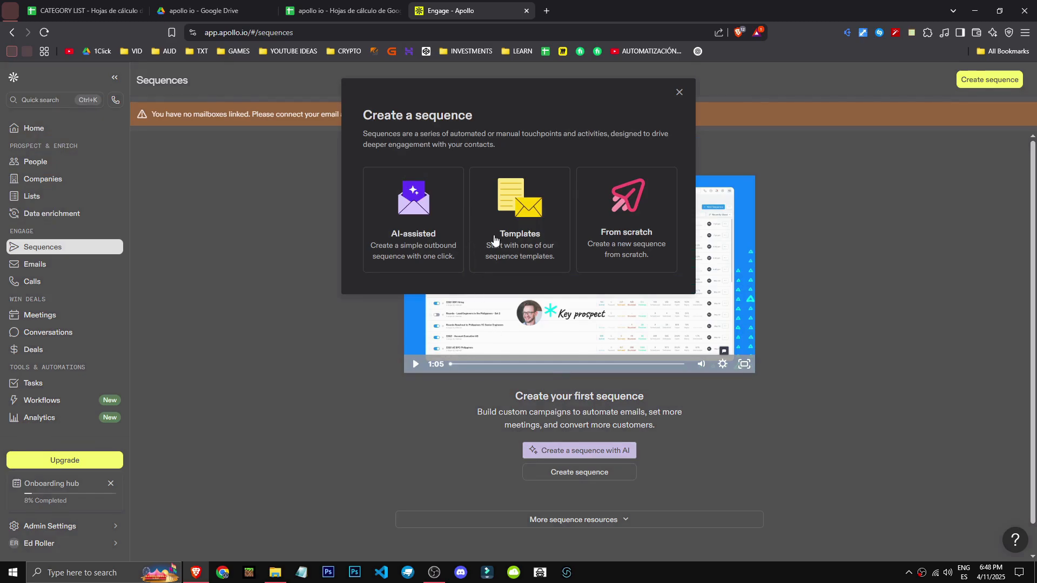
left_click(541, 234)
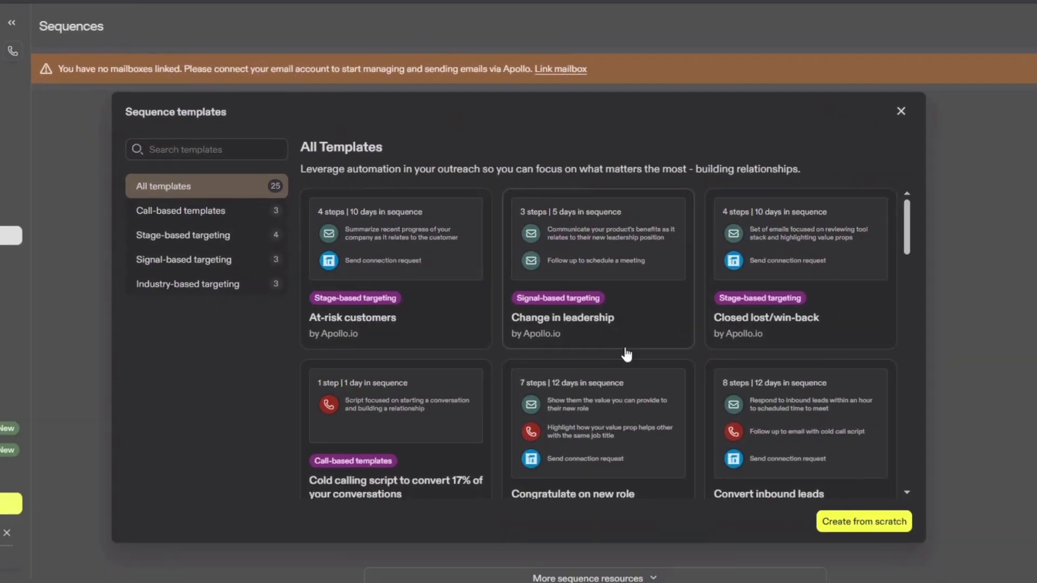
left_click(613, 316)
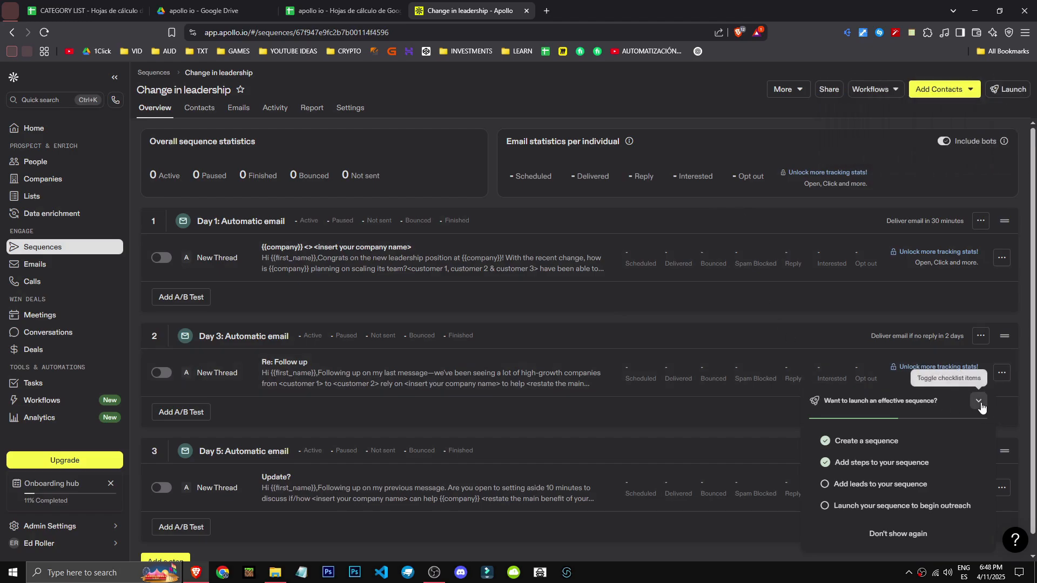
left_click(909, 535)
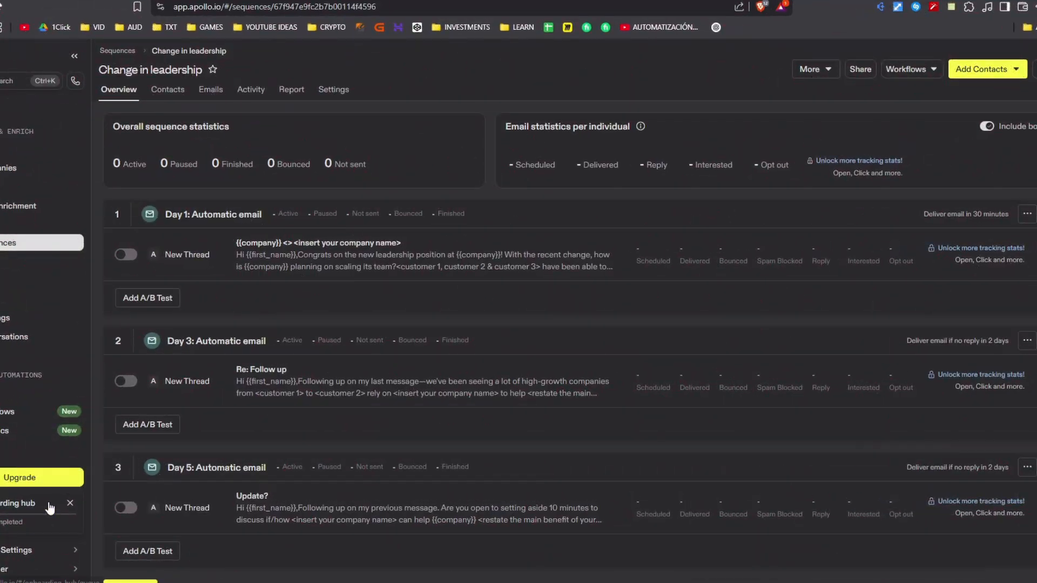
Examine the Day 1, Day 3 and Day 5 automatic email steps of the Change in leadership sequence
scroll(158, 330, "down", 2)
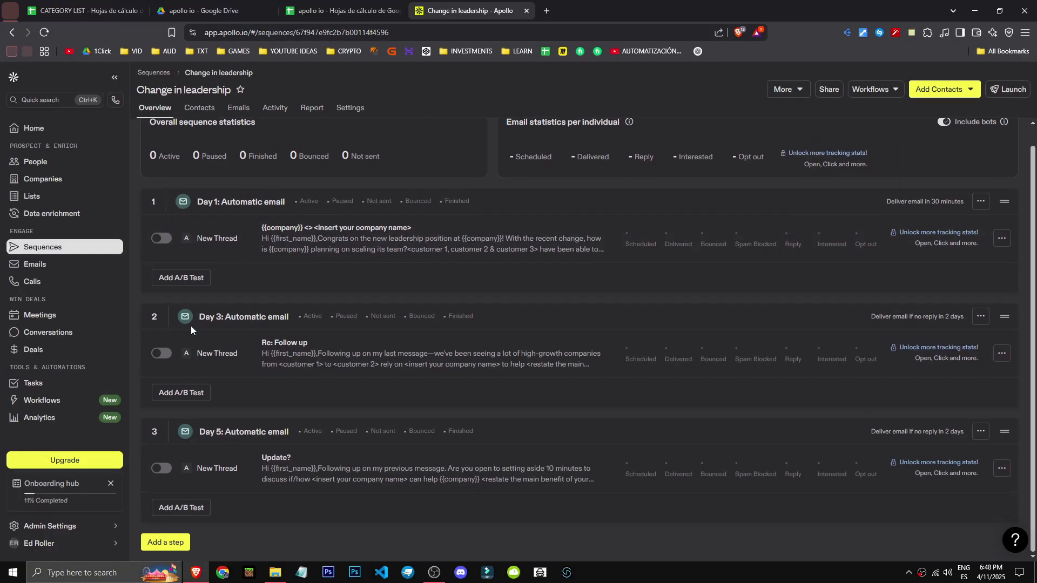
scroll(171, 467, "up", 1)
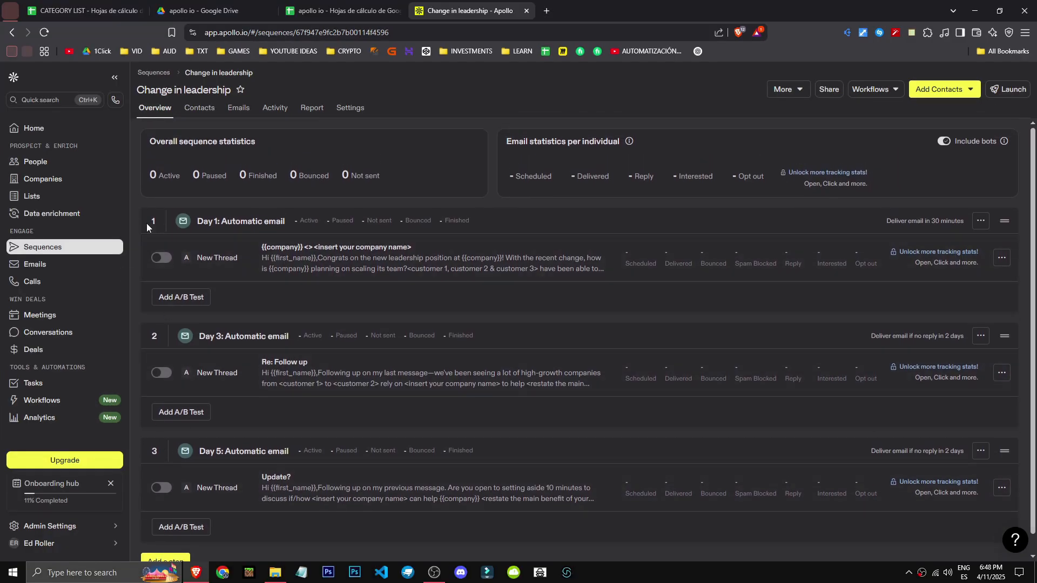
scroll(162, 475, "down", 1)
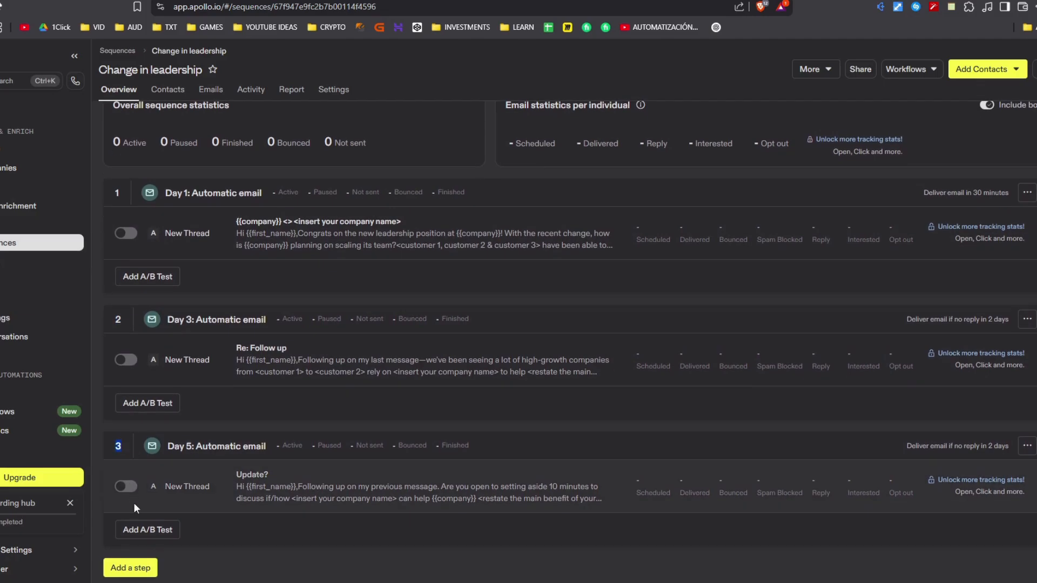
scroll(161, 190, "up", 1)
left_click_drag(161, 190, 245, 189)
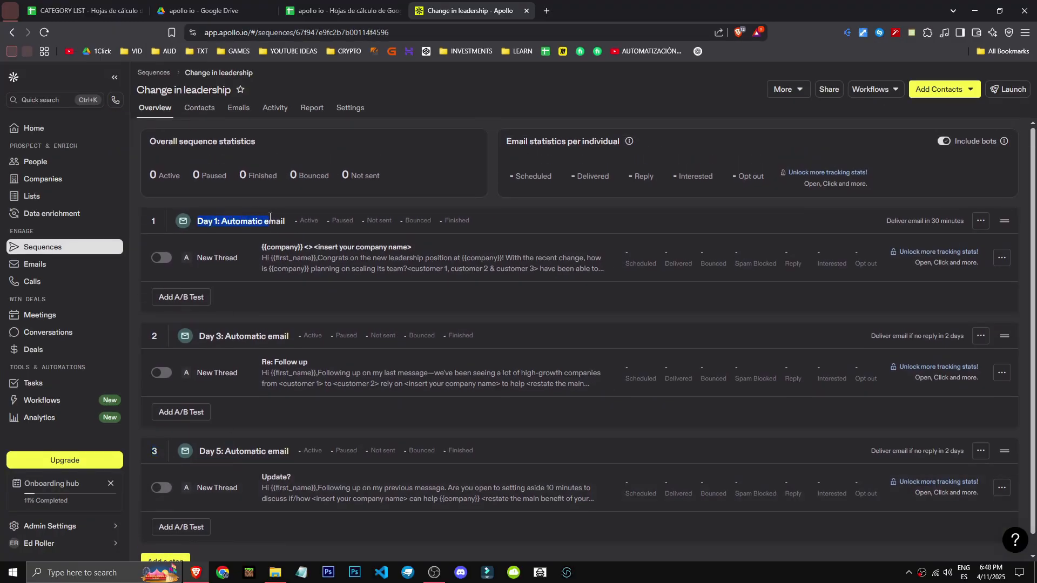
left_click(266, 213)
left_click(281, 252)
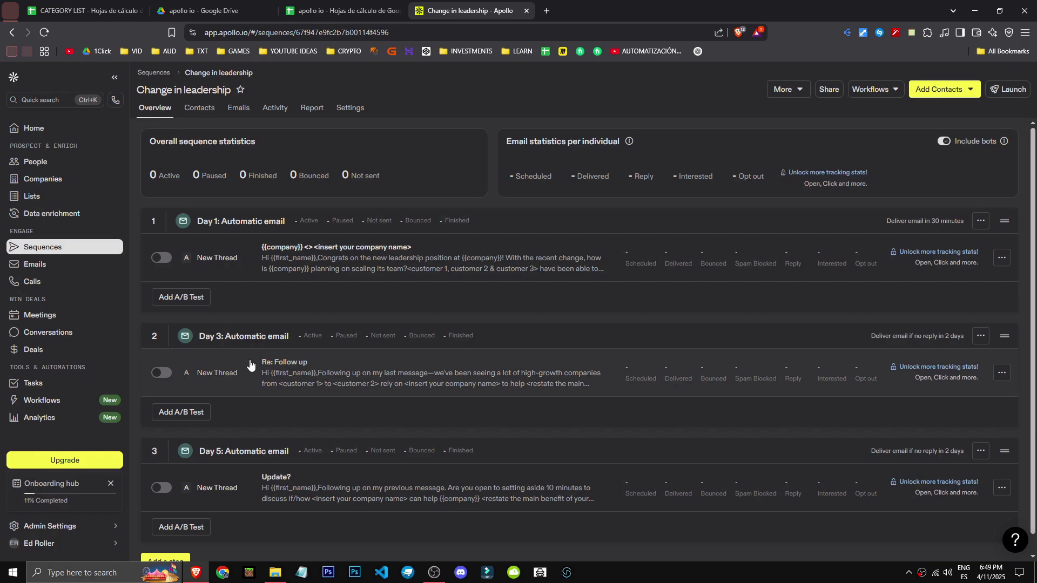
left_click(418, 380)
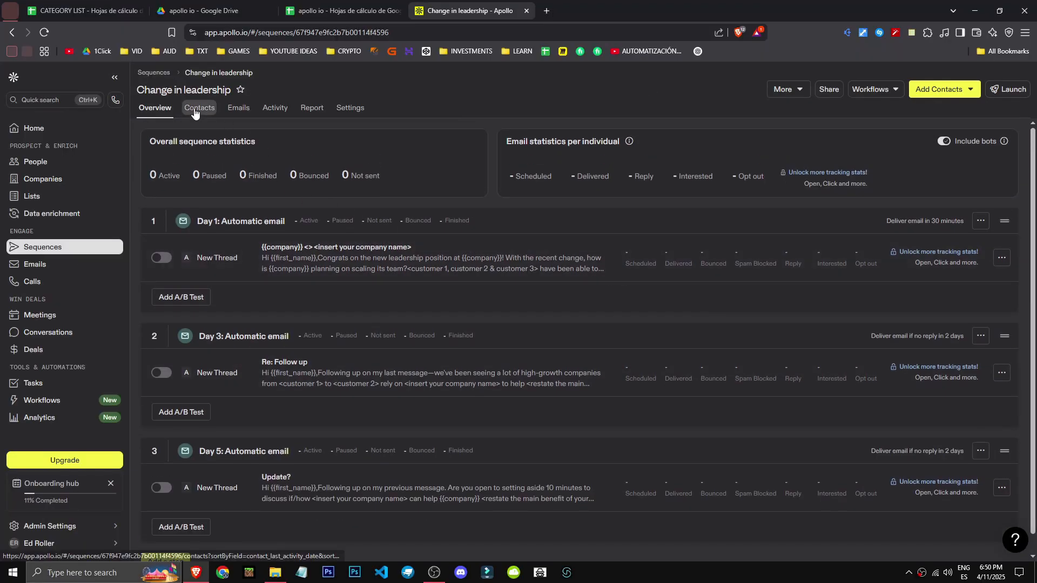
View the Change in leadership sequence's contacts, activity log and report
left_click(195, 110)
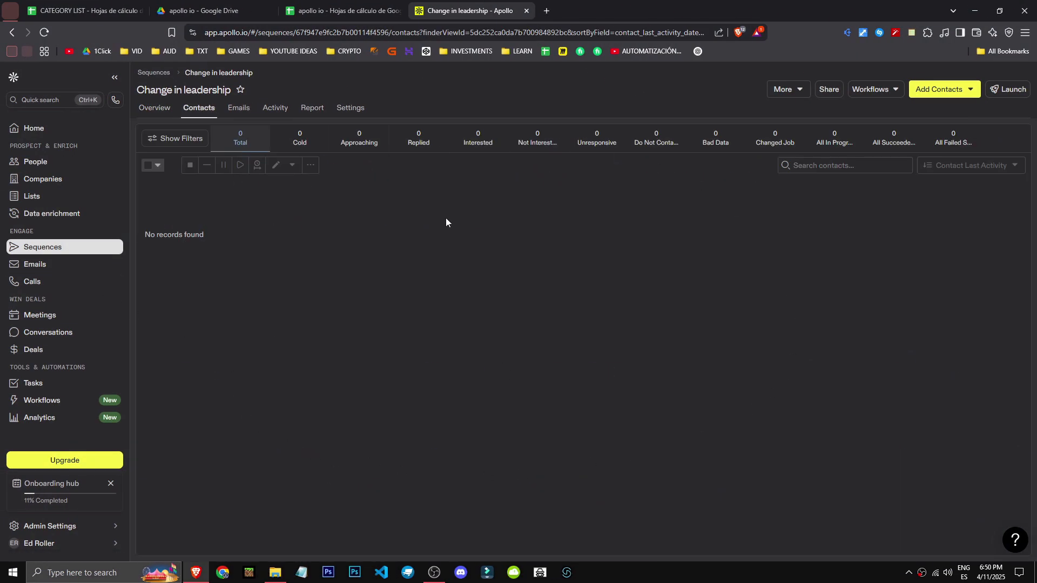
left_click(275, 108)
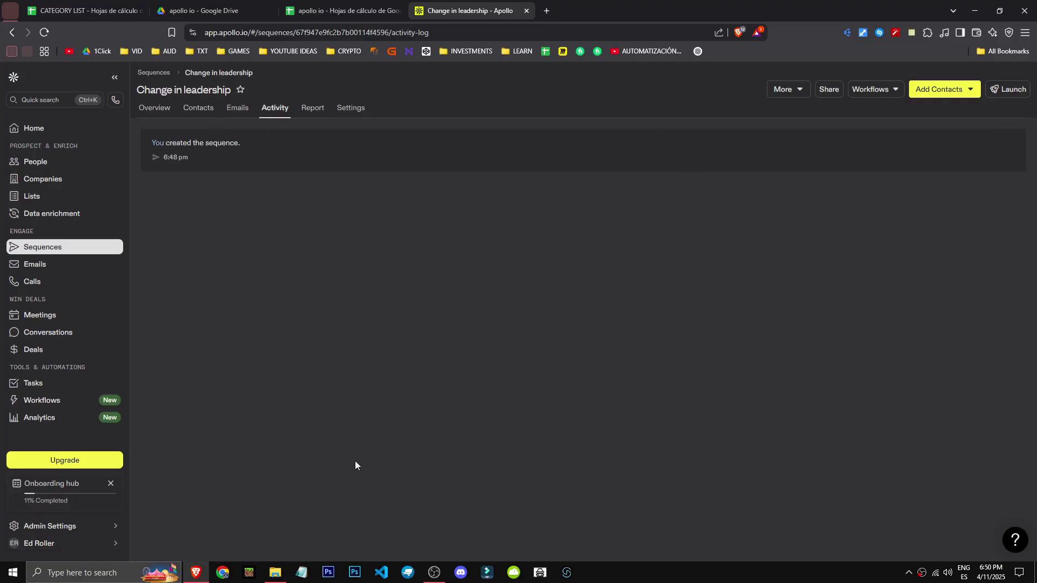
left_click(305, 115)
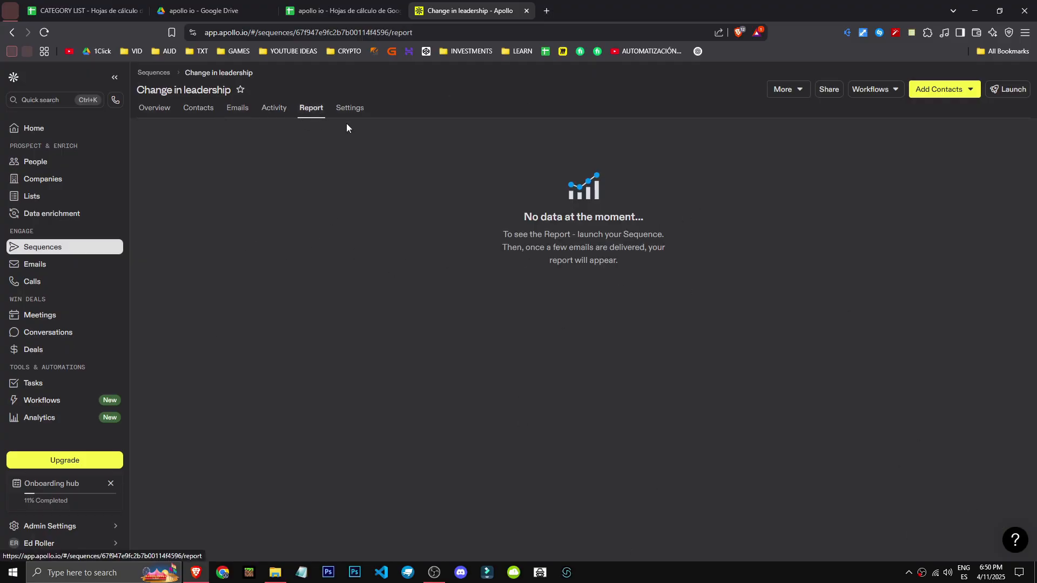
Return to the Change in leadership sequence's overview and try to launch the sequence
left_click(154, 107)
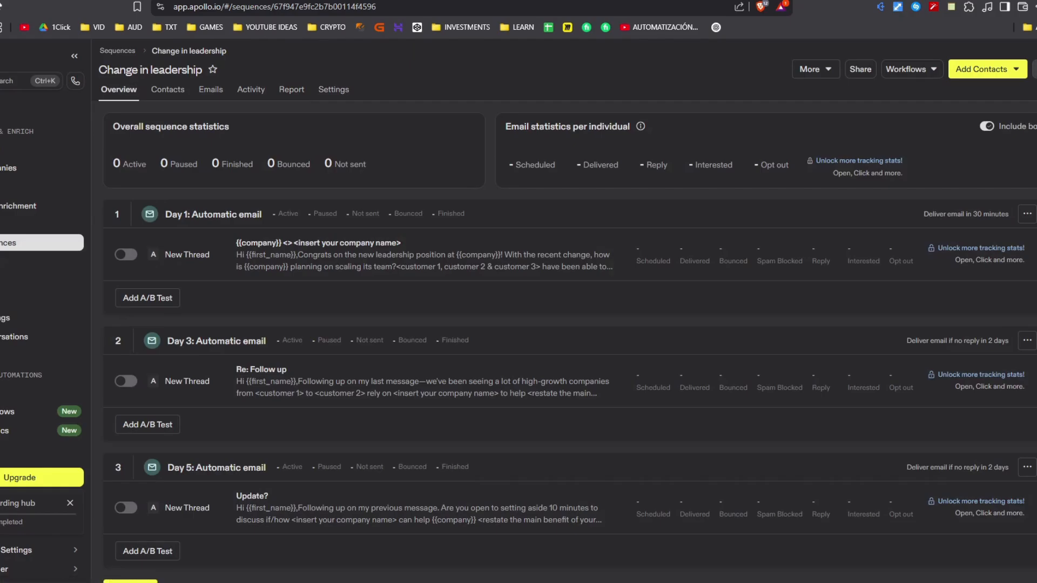
left_click(1035, 69)
left_click(641, 257)
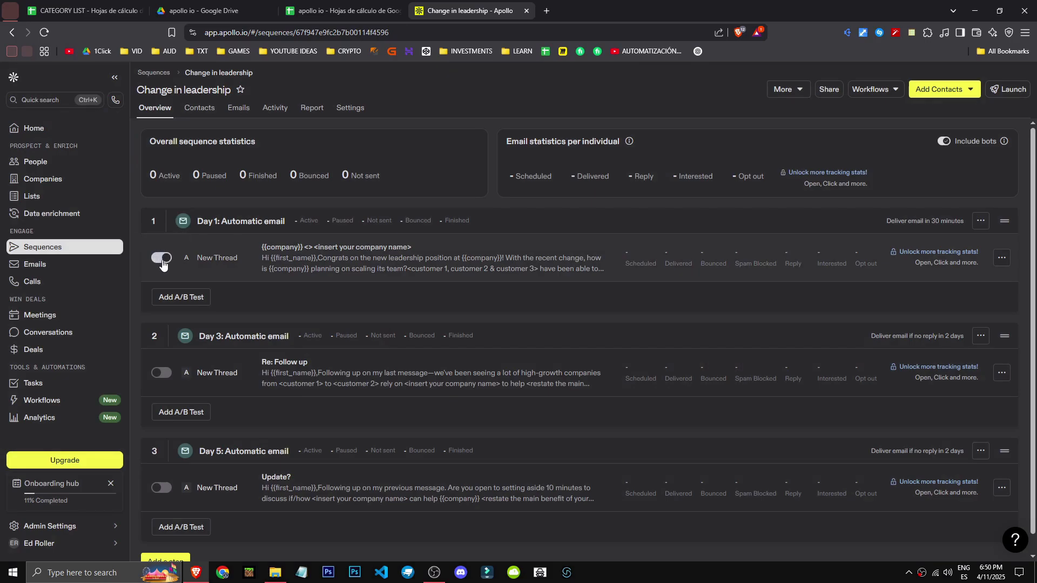
Start adding a step to the sequence, dismiss the helpful tip and review the available step types
scroll(164, 472, "down", 1)
left_click(174, 549)
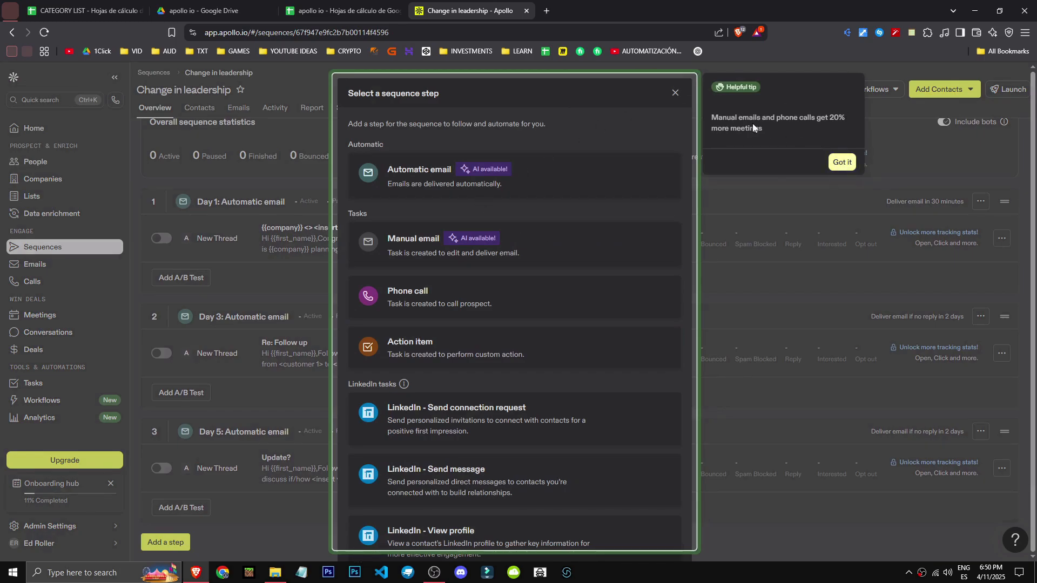
left_click_drag(711, 115, 773, 129)
left_click(773, 129)
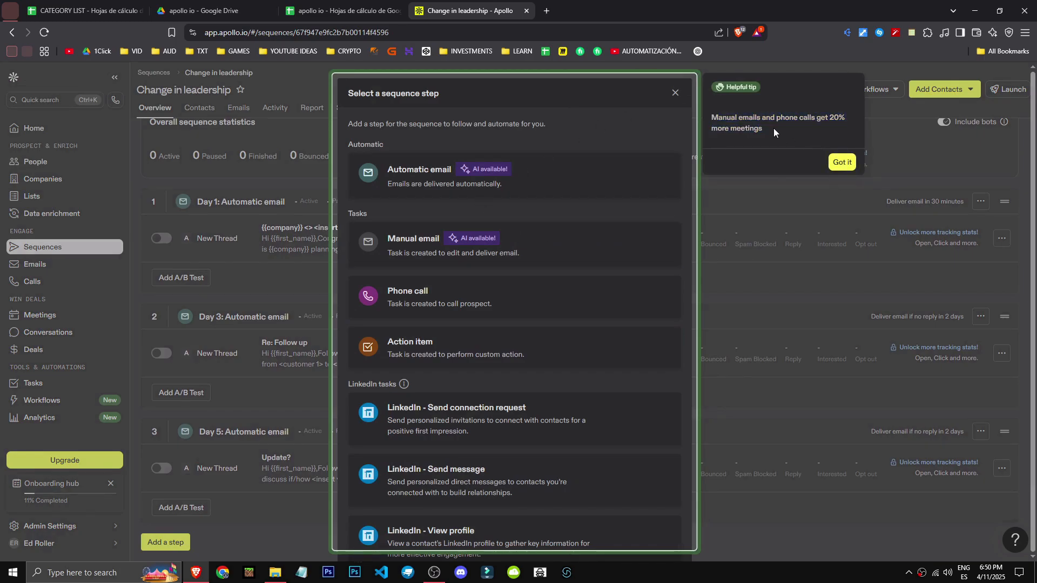
left_click(854, 164)
scroll(462, 243, "down", 1)
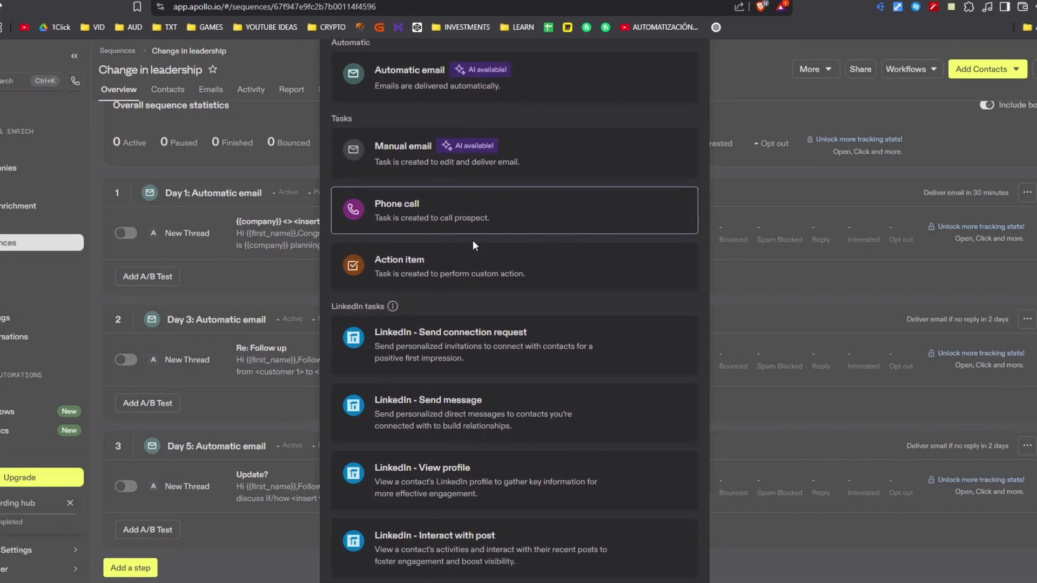
scroll(342, 340, "up", 2)
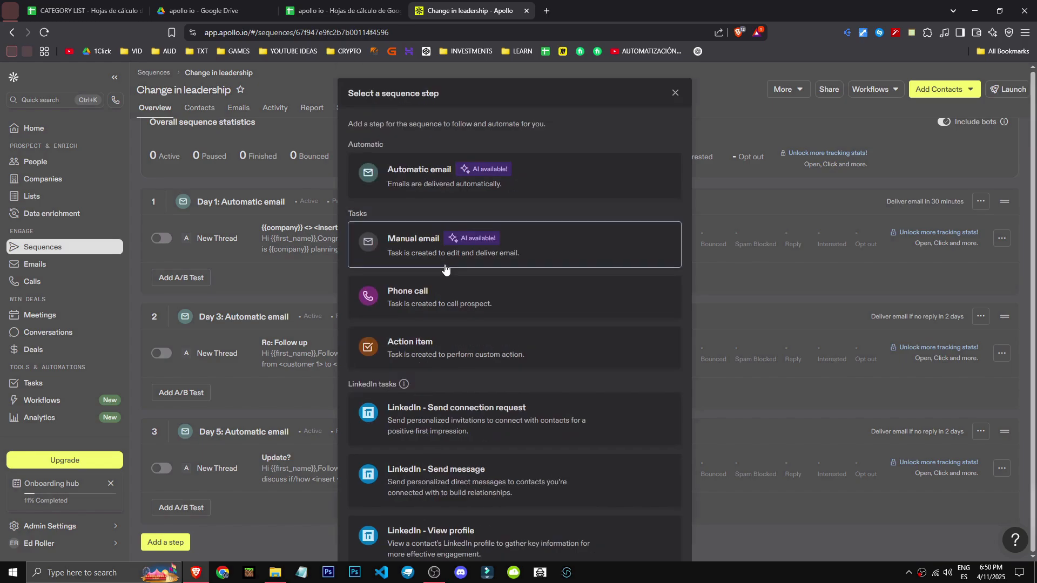
Try to add a medium-priority manual email step 3 days after the previous step, with the note "hello"
left_click(440, 264)
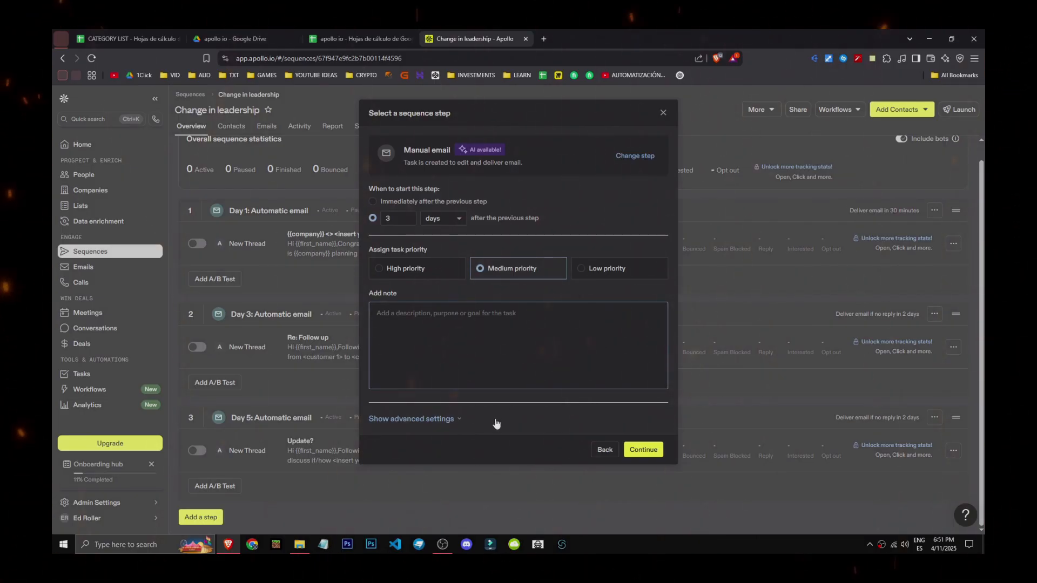
type("he")
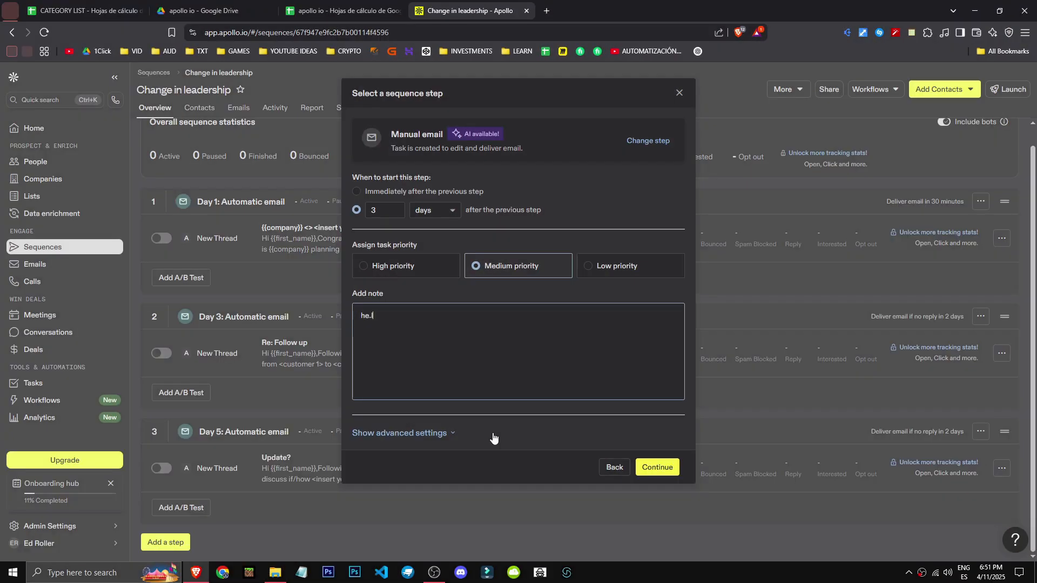
key("BackSpace")
left_click(654, 469)
left_click(655, 470)
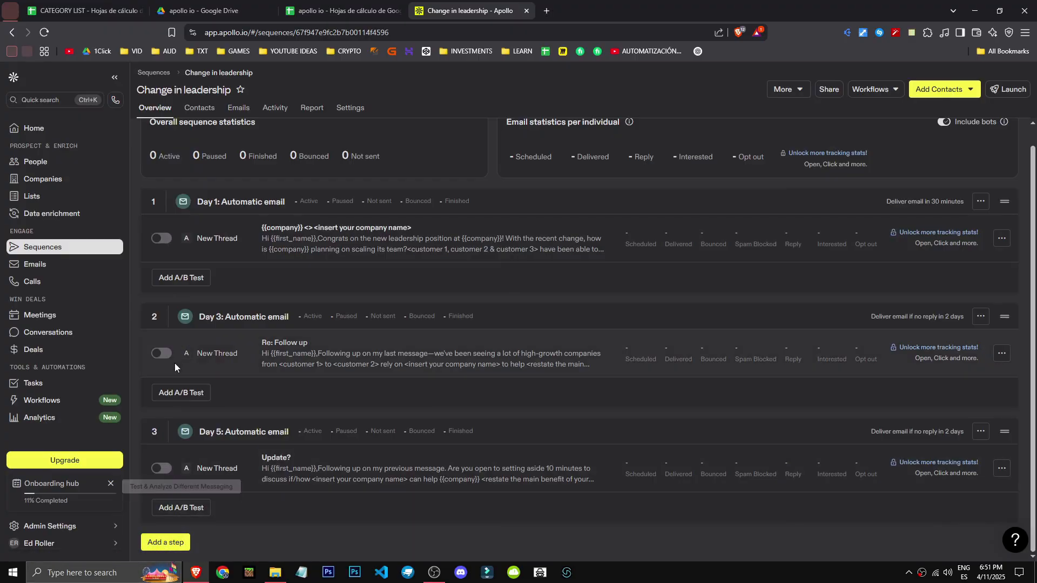
Try to add an A/B test to the Day 1 automatic email
left_click(173, 280)
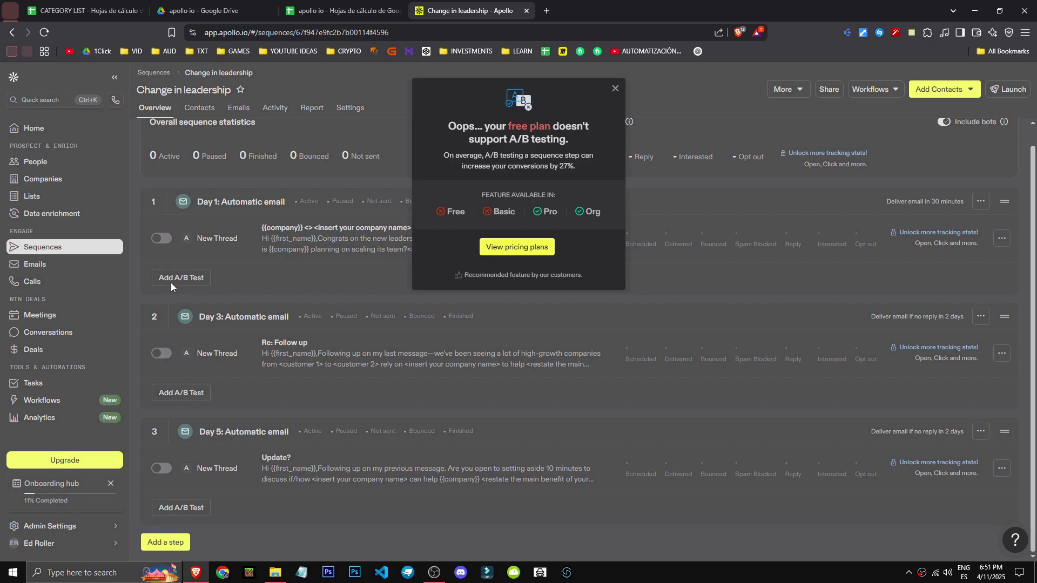
left_click(615, 88)
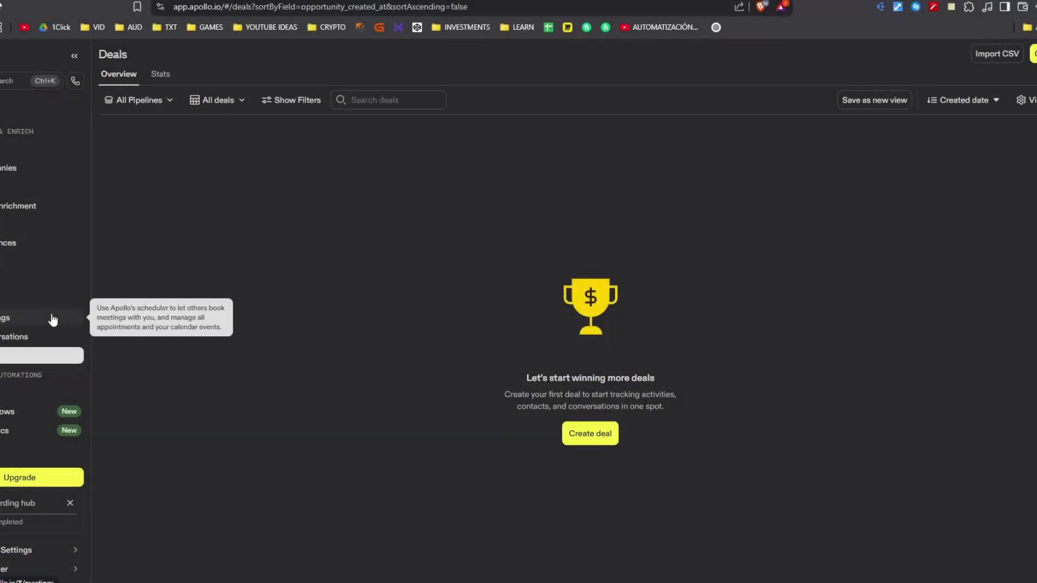
View the Sequences, Emails, Calls, Meetings and Conversations sections in turn
left_click(45, 248)
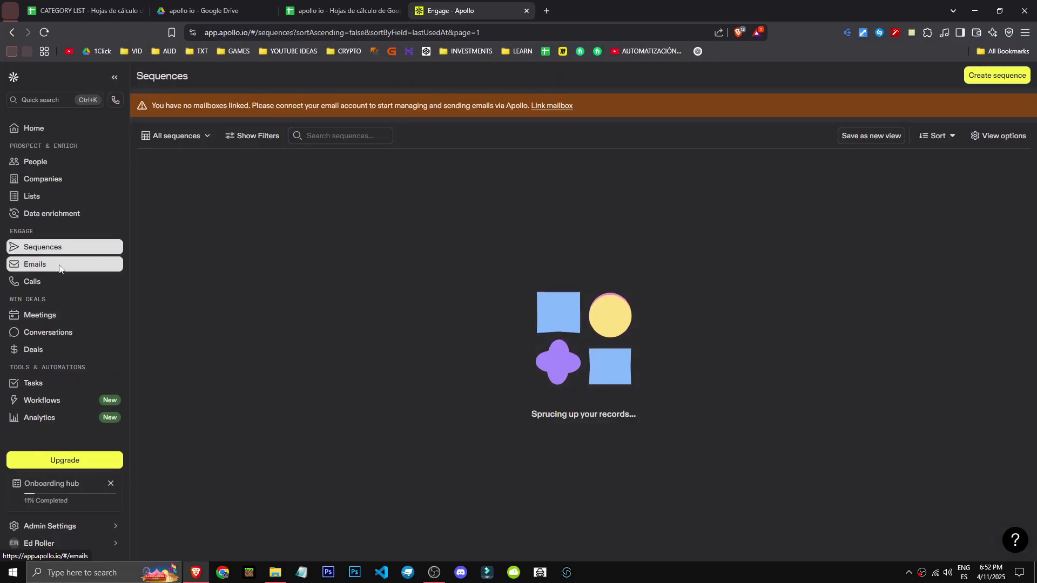
left_click(61, 269)
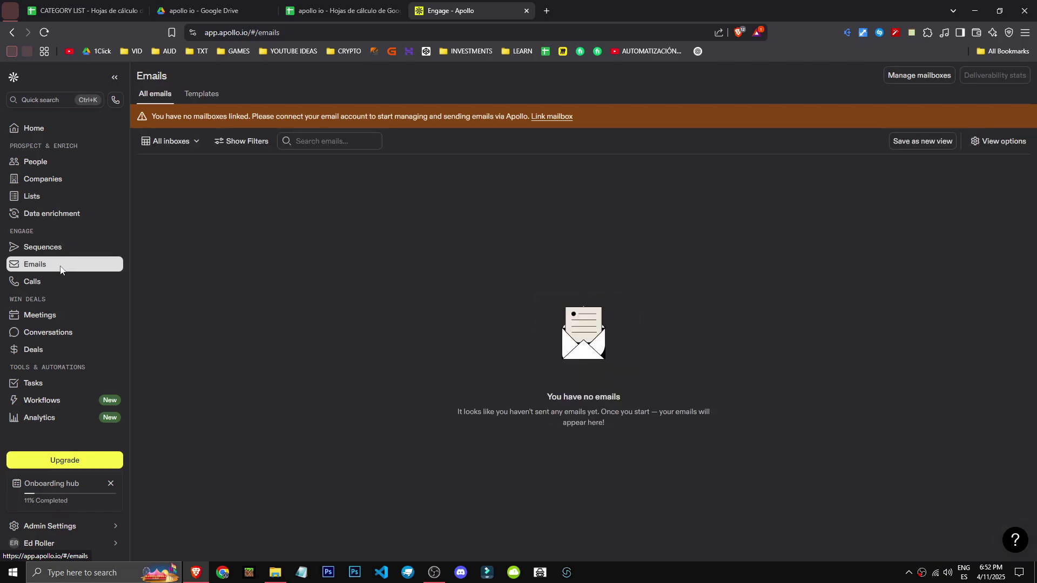
left_click(76, 282)
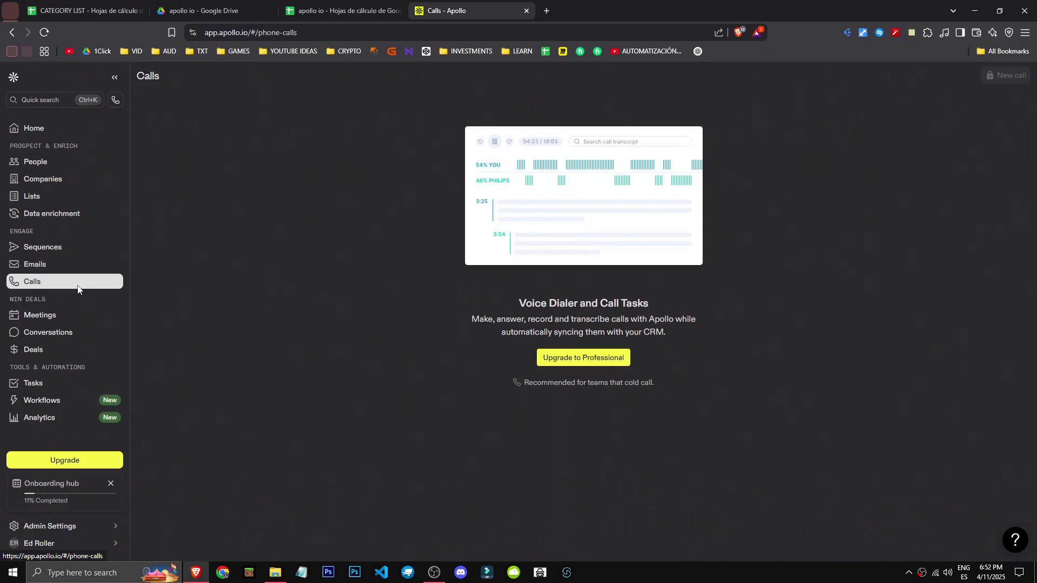
left_click(80, 318)
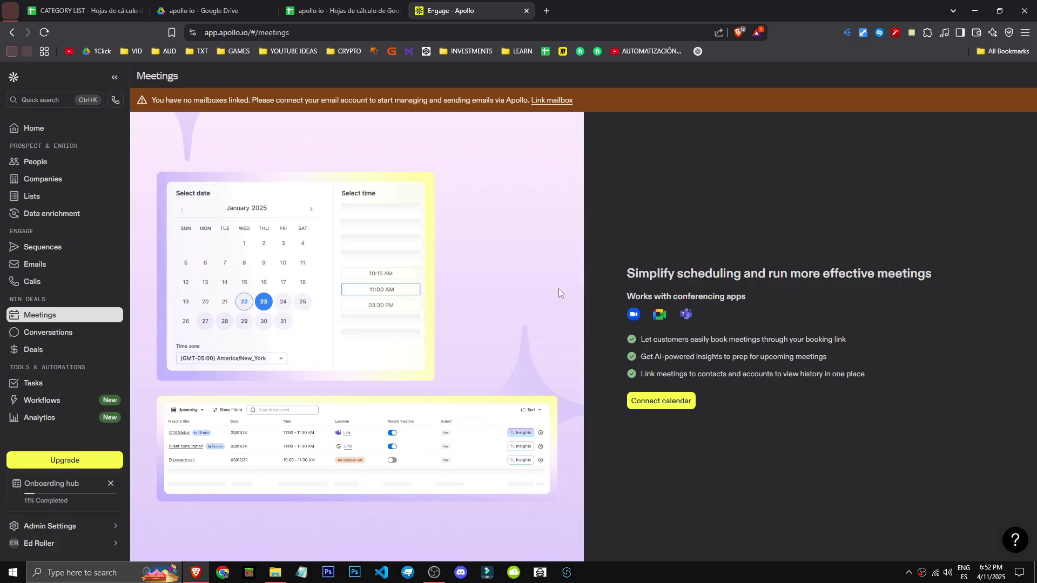
left_click(96, 333)
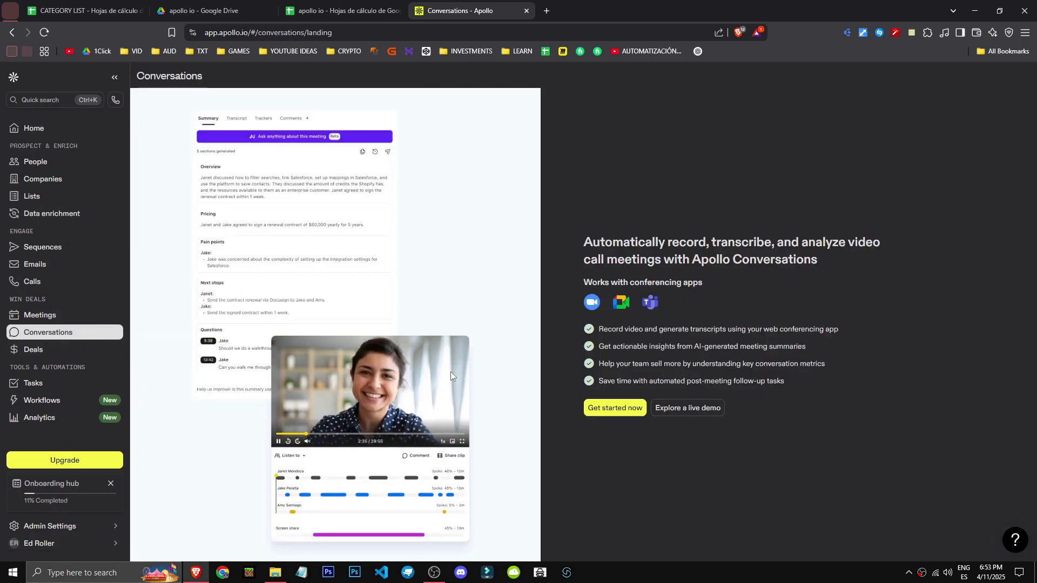
Fill in a new deal named test for Crowd Lending Inc. in Pipeline 1 at the Meeting Booked stage
left_click(33, 349)
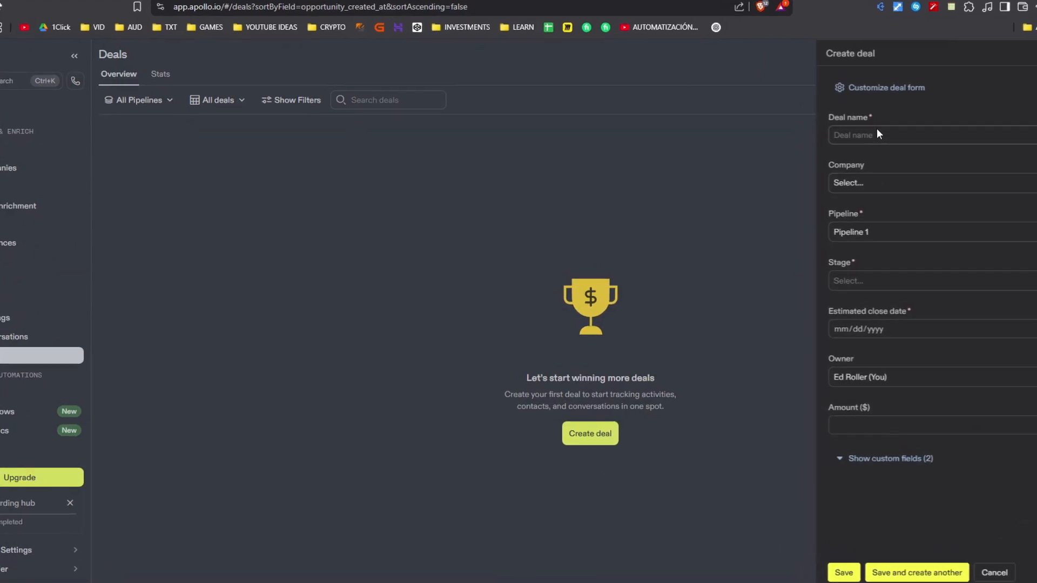
left_click(844, 143)
type("test")
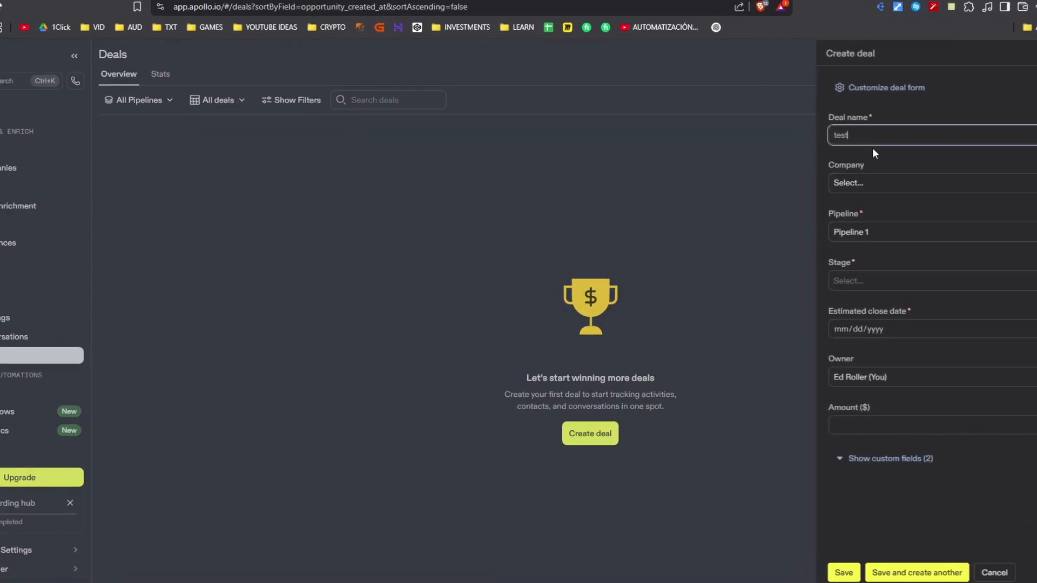
left_click(886, 182)
left_click(900, 243)
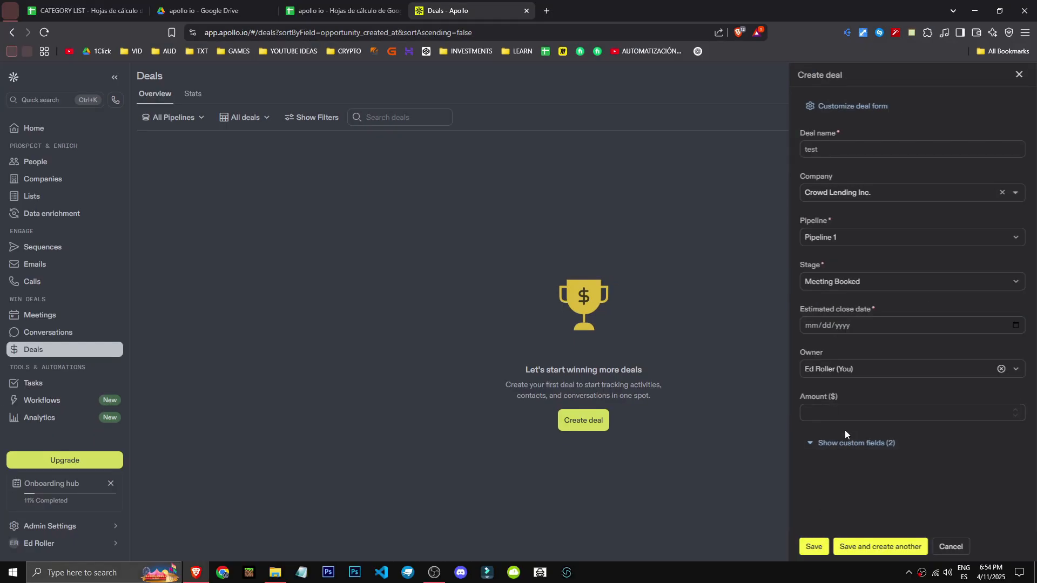
left_click(847, 415)
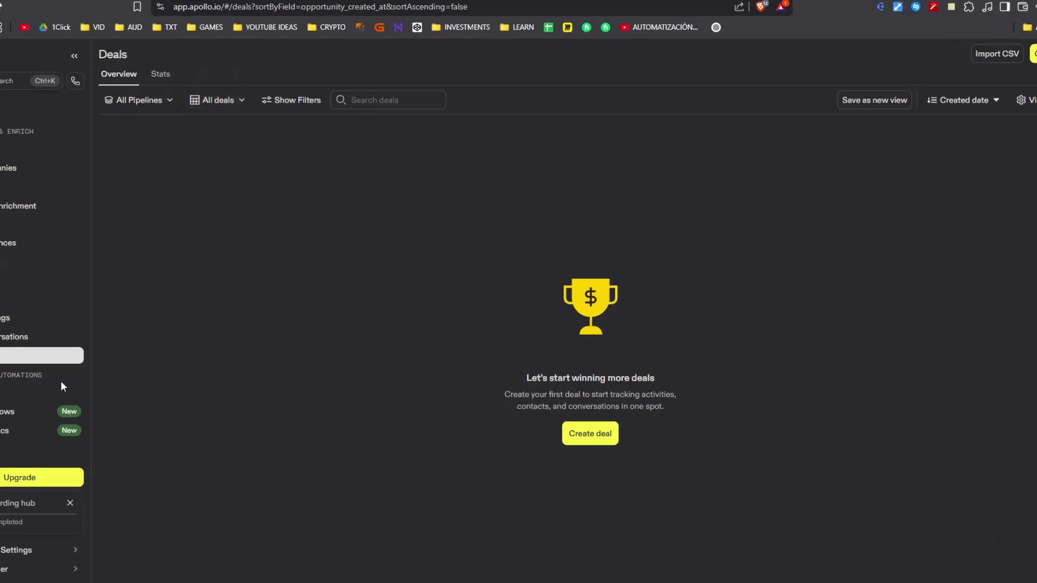
View the Tasks, Workflows and Analytics sections in turn
left_click(61, 391)
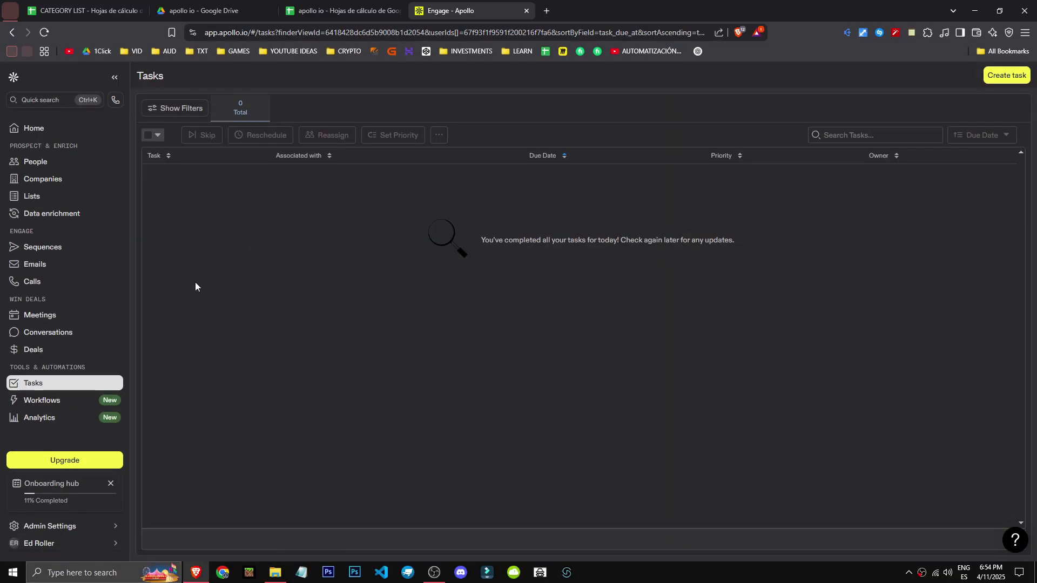
left_click(84, 401)
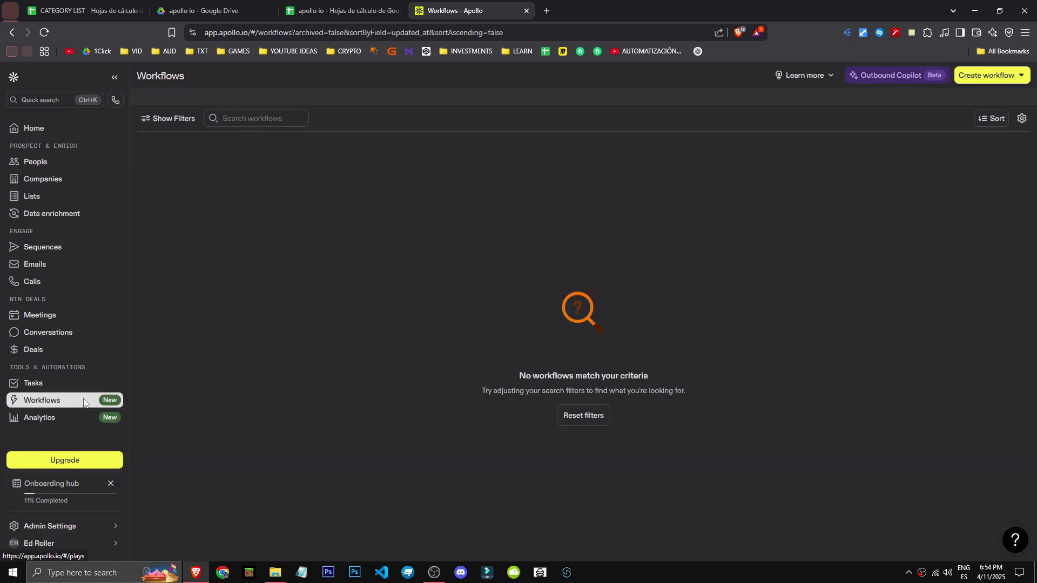
left_click(54, 418)
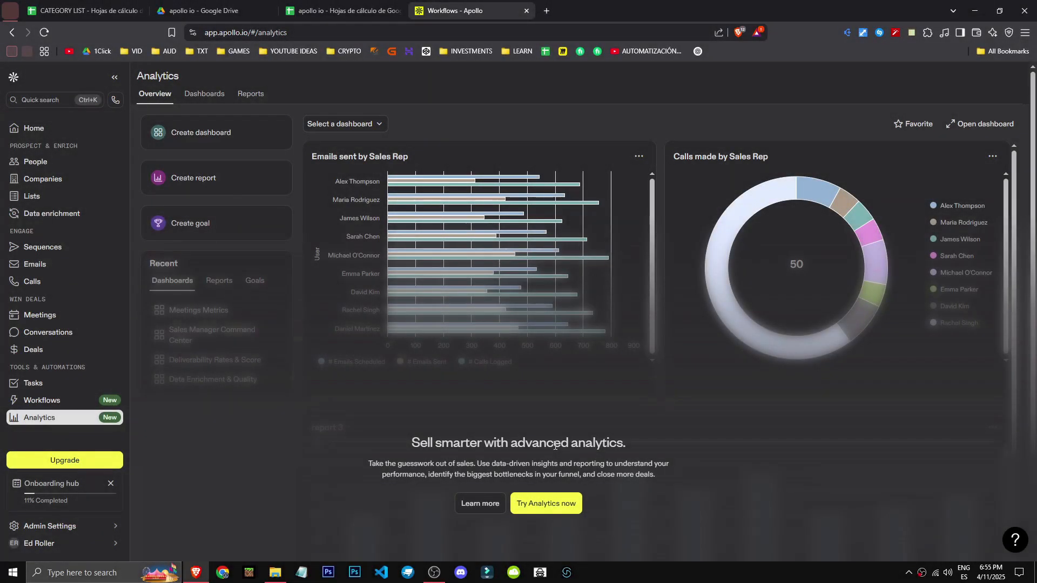
Open the plan upgrade page and compare the prices and features of the Free, Basic, Professional and Organization plans
left_click(87, 460)
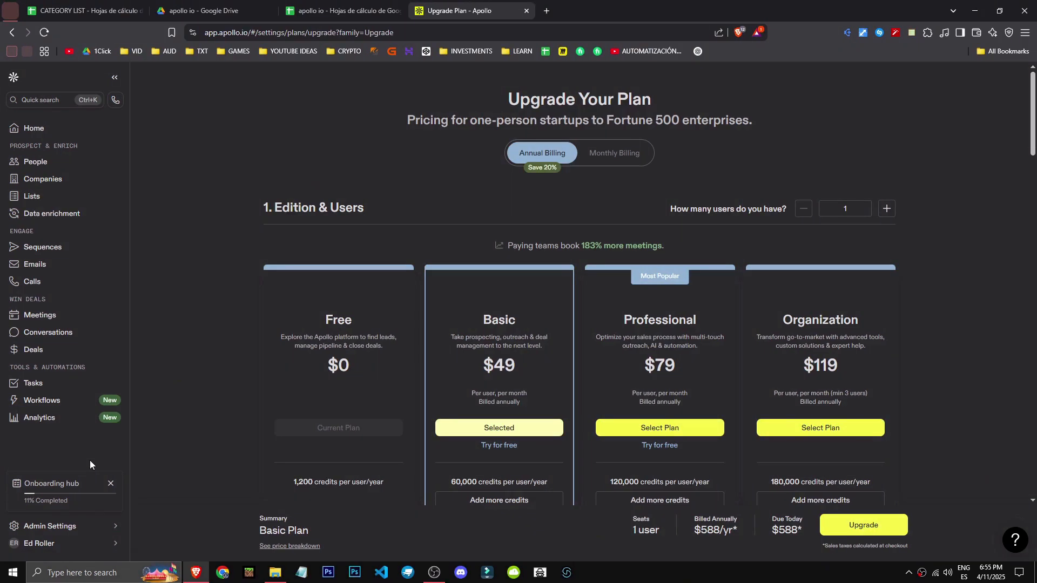
scroll(377, 480, "down", 3)
left_click_drag(293, 321, 314, 321)
left_click(212, 374)
scroll(257, 406, "down", 1)
scroll(258, 408, "down", 2)
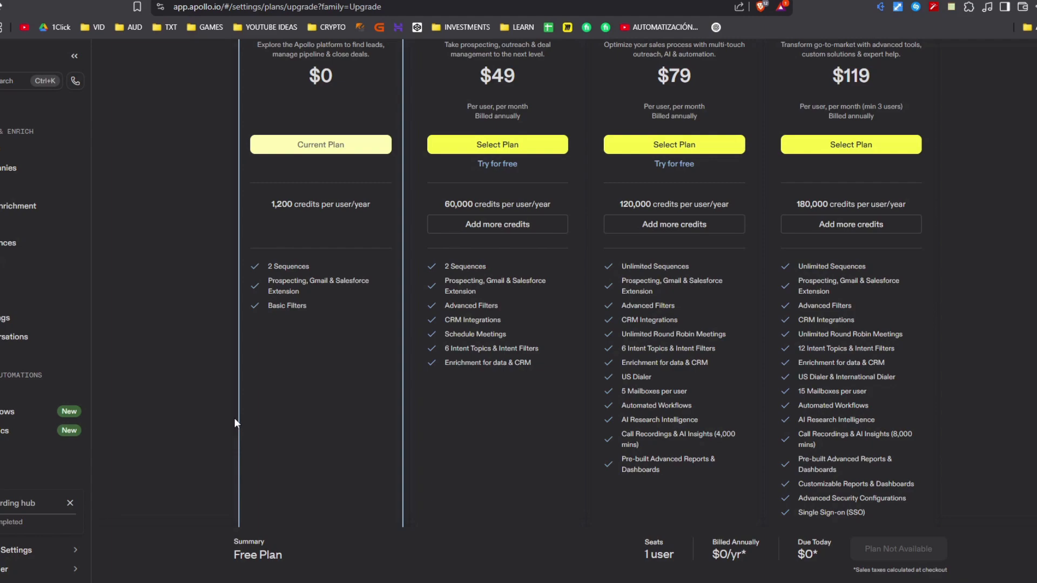
scroll(234, 417, "up", 3)
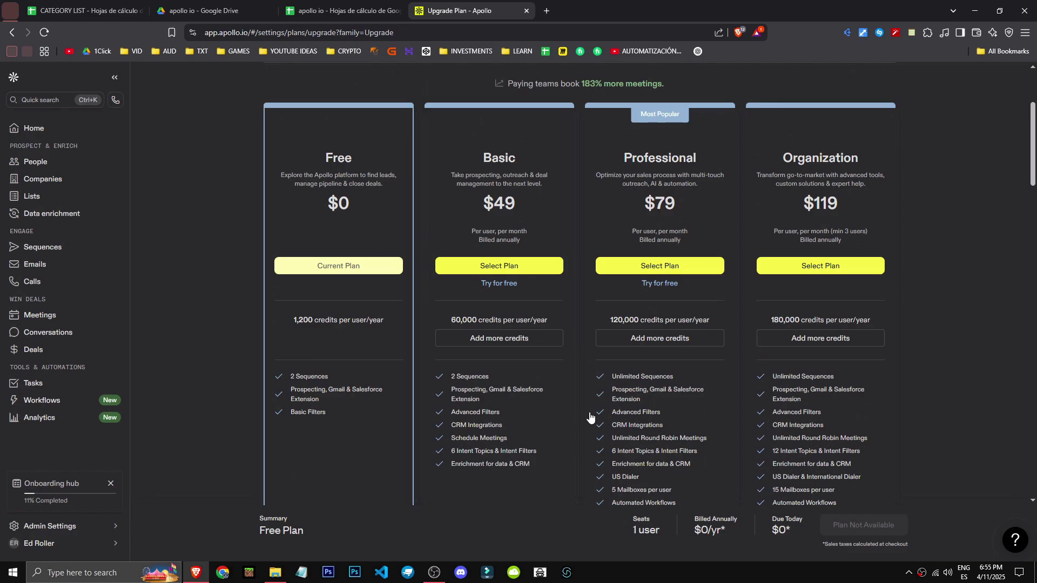